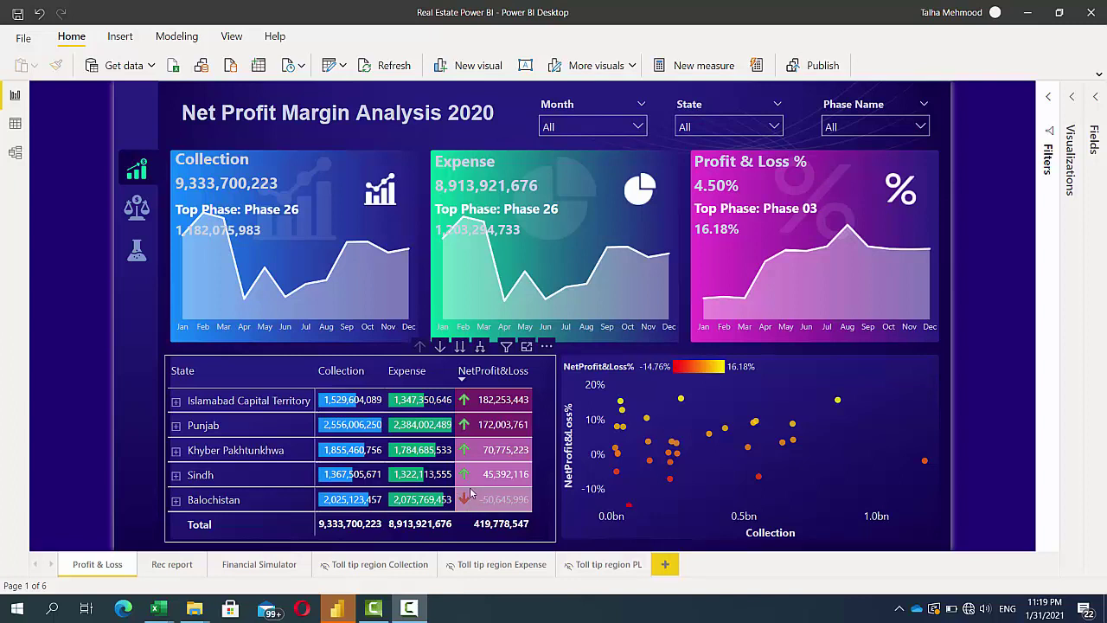
Cross-filter the Profit & Loss page by Balochistan in the state table, check the charts, and clear the selection
click(207, 499)
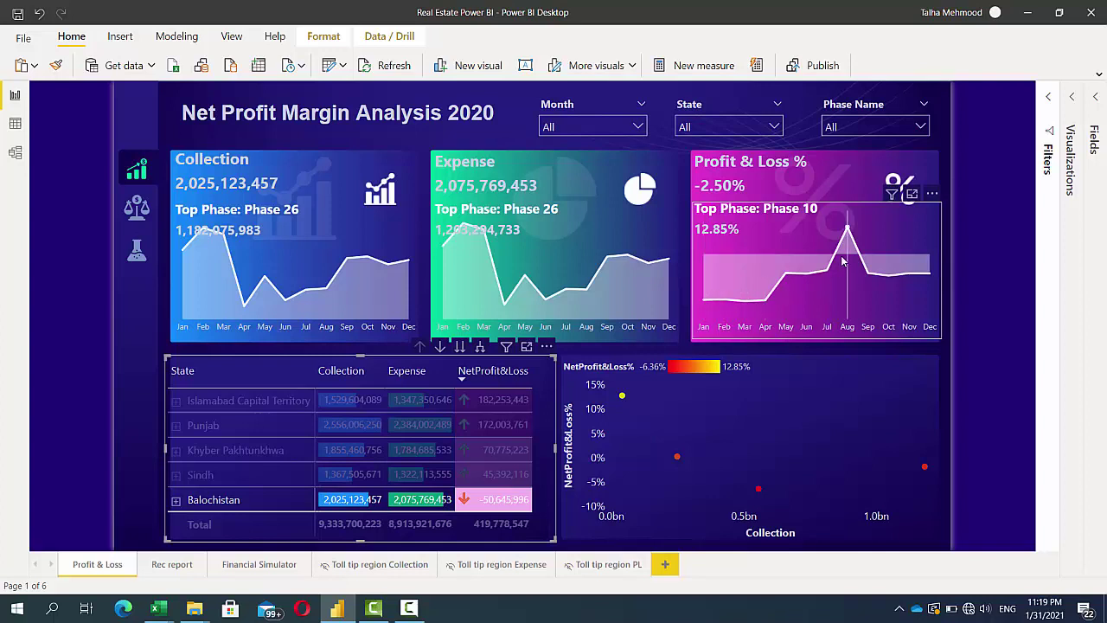
mouse_move(843, 261)
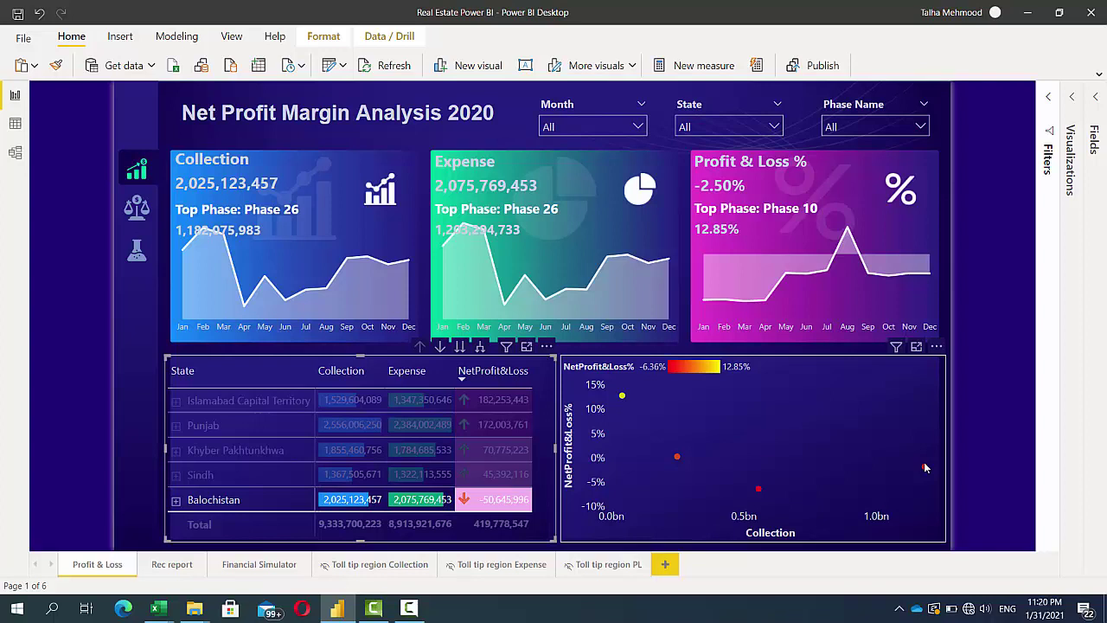
click(236, 502)
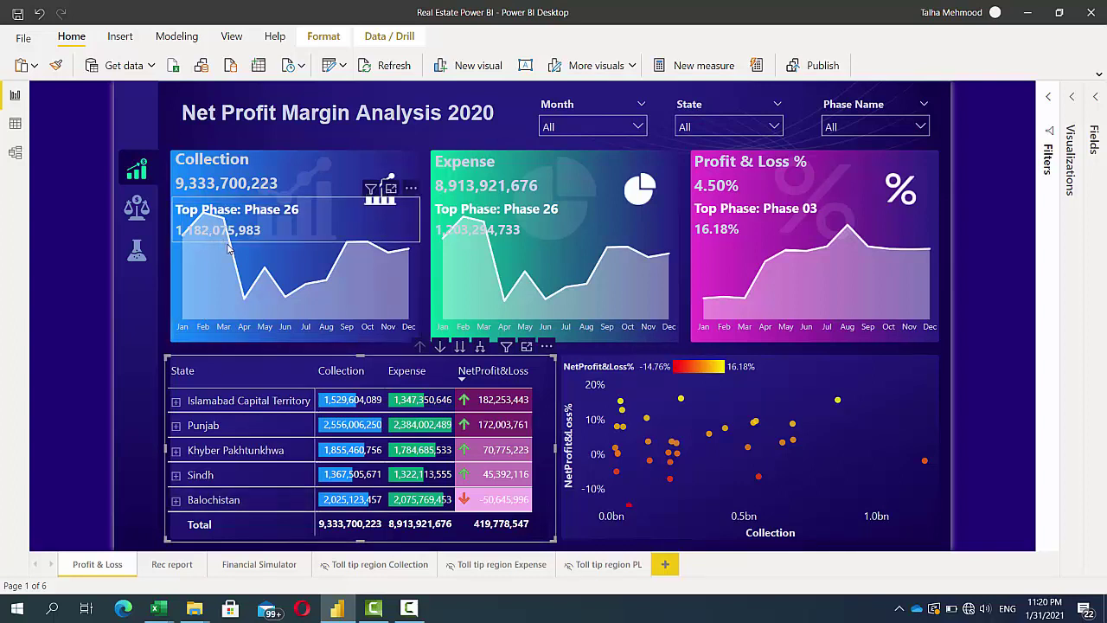
mouse_move(238, 277)
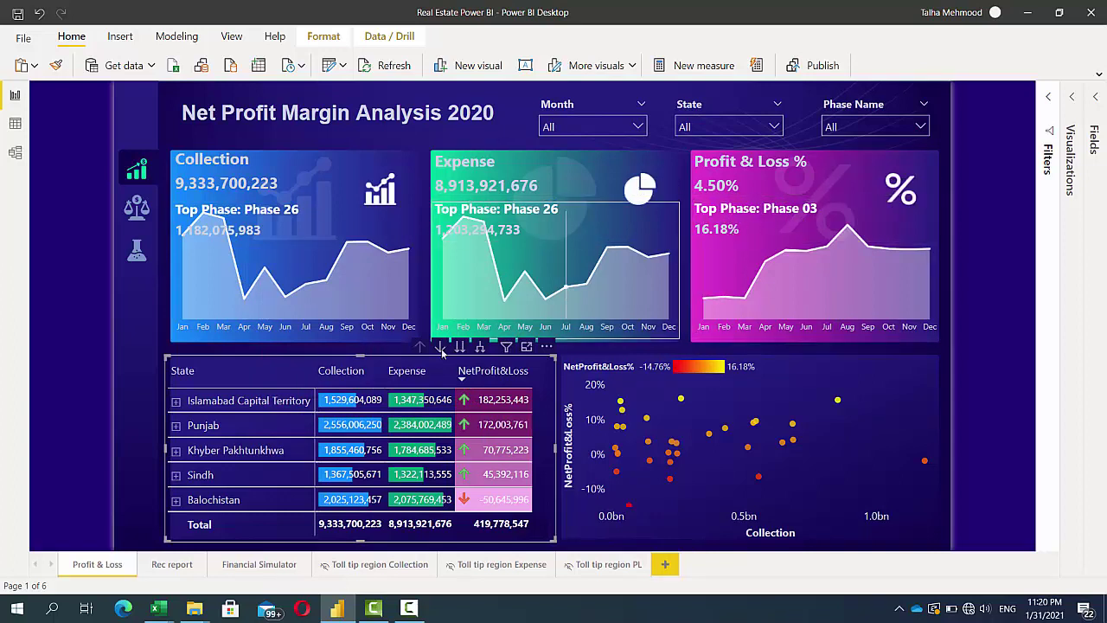
Cross-filter the page by Islamabad Capital Territory, Punjab and Khyber Pakhtunkhwa one at a time, and clear the selection
click(280, 401)
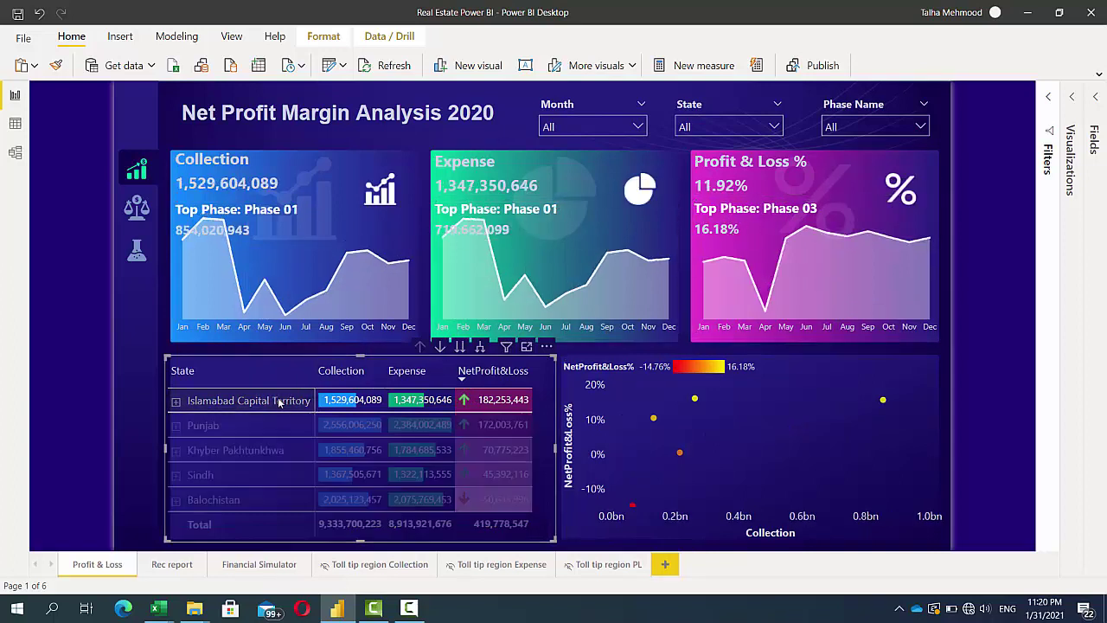
click(263, 426)
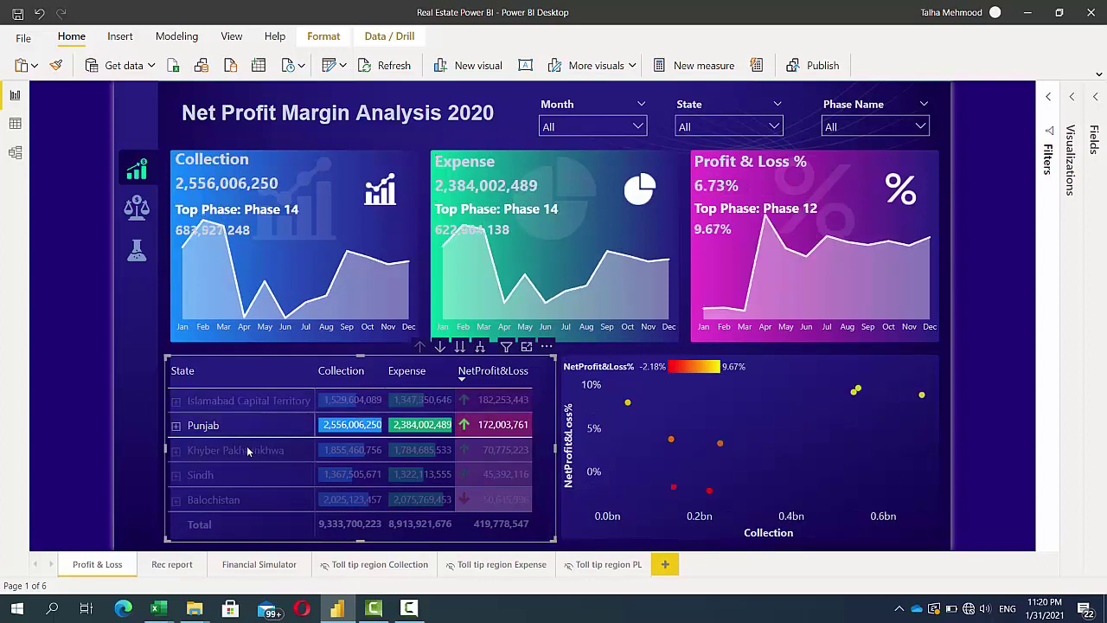
click(247, 450)
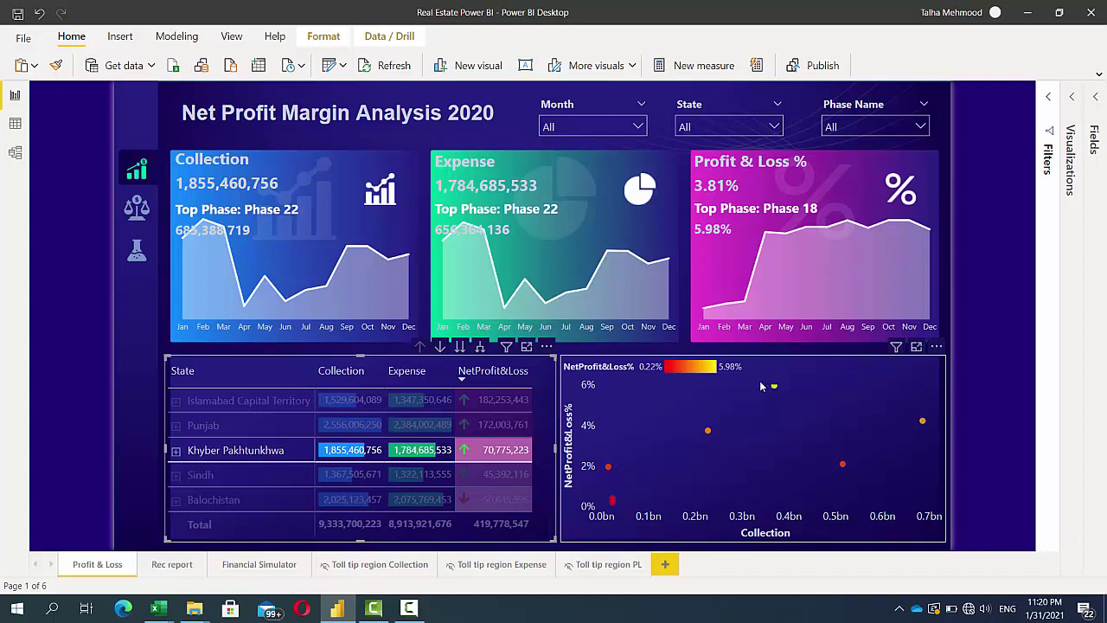
click(229, 456)
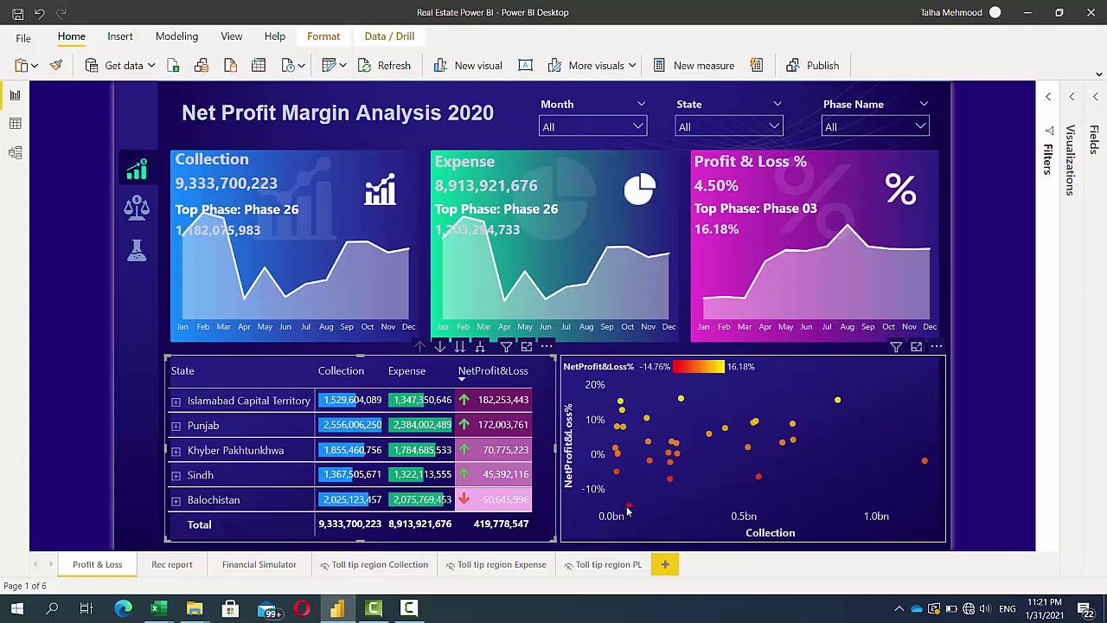
Inspect the negative-margin points in the scatter chart, cross-filter the page by the Phase 26 point, and clear the filter
mouse_move(628, 511)
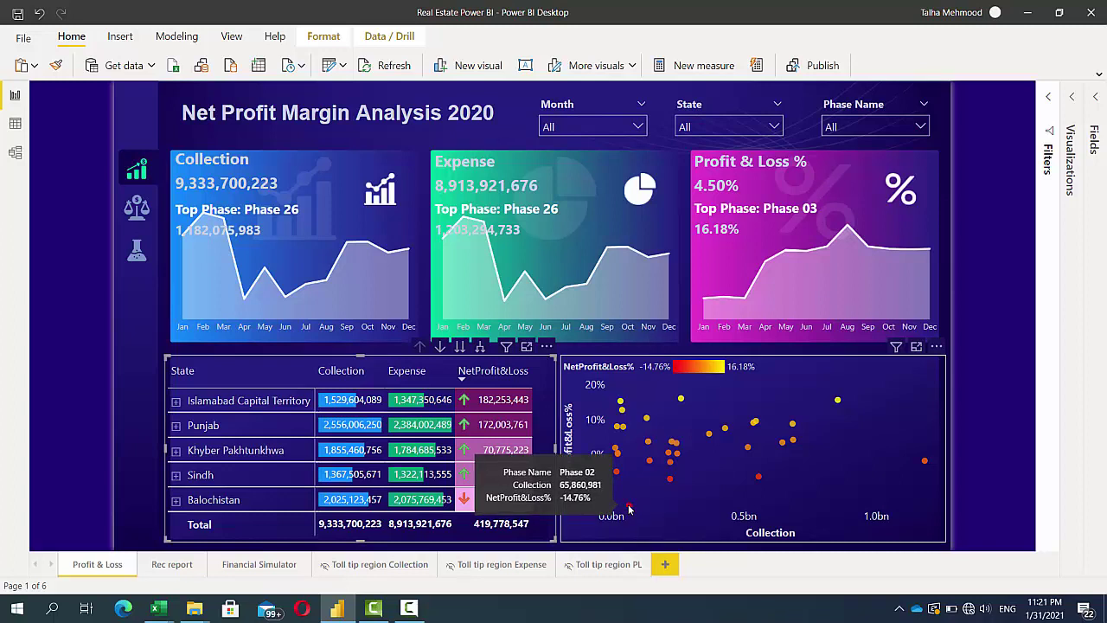
mouse_move(672, 483)
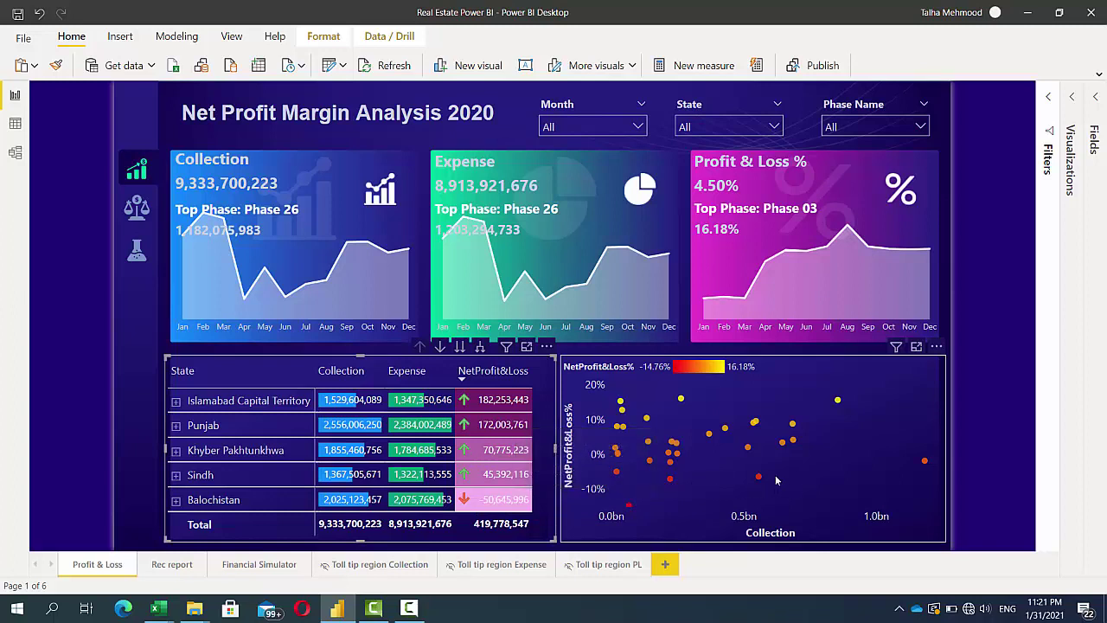
mouse_move(761, 481)
mouse_move(927, 464)
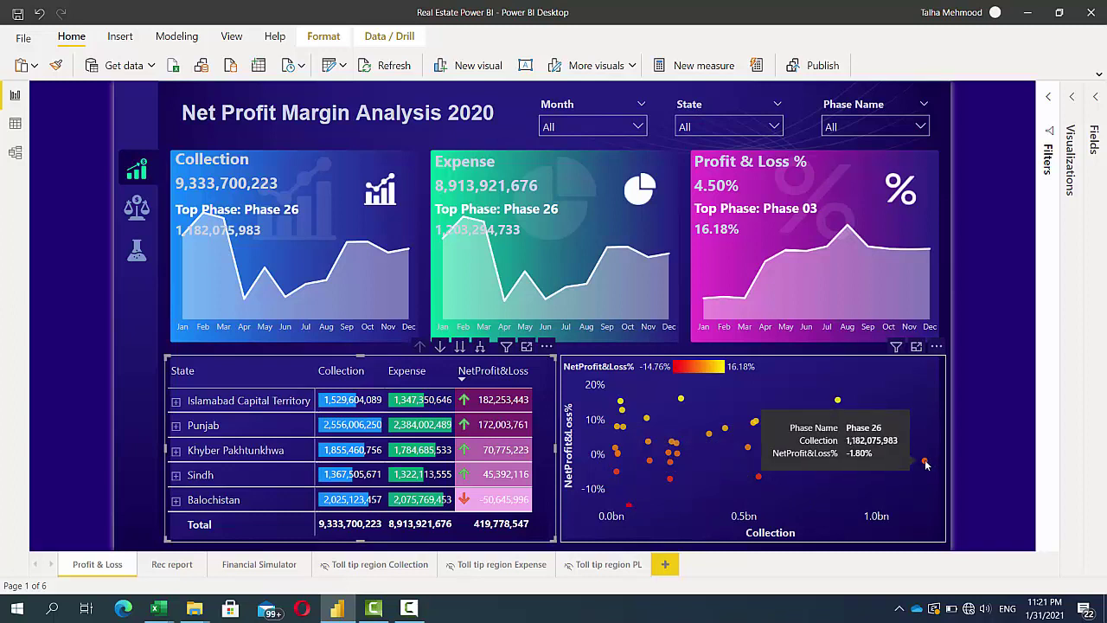
click(925, 463)
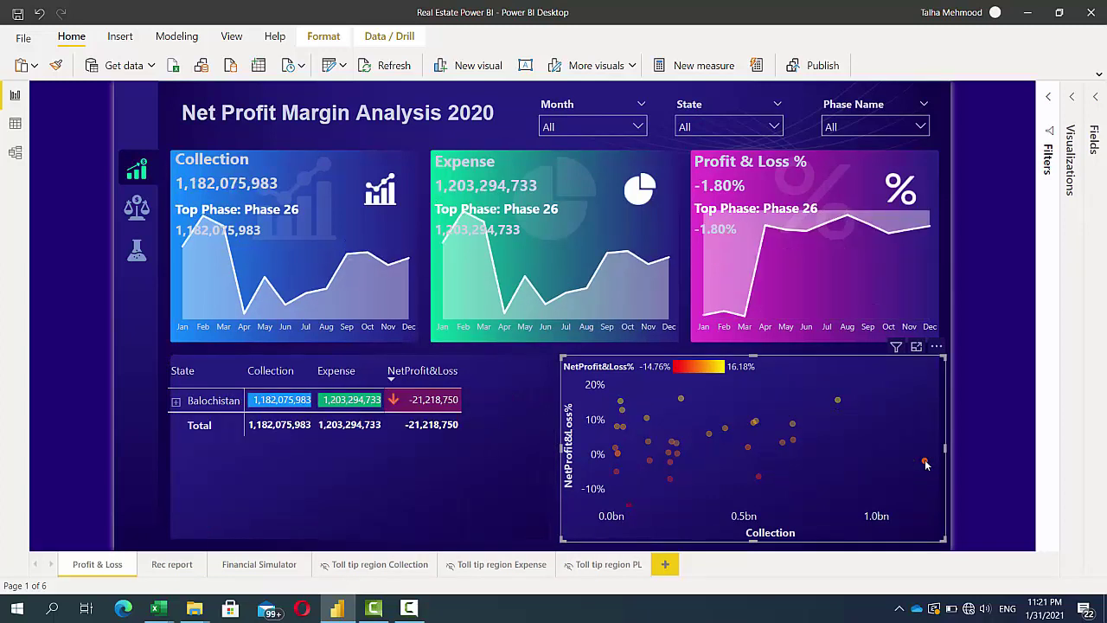
click(925, 463)
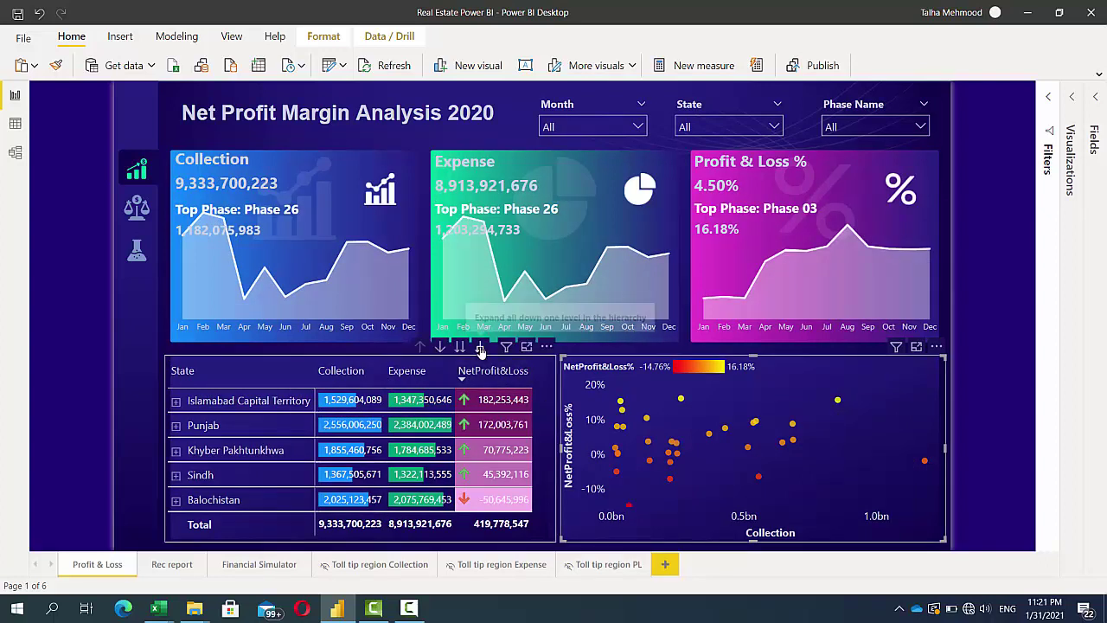
Expand the state table to phase level, review the phases under each state, and drill back up to states
click(480, 347)
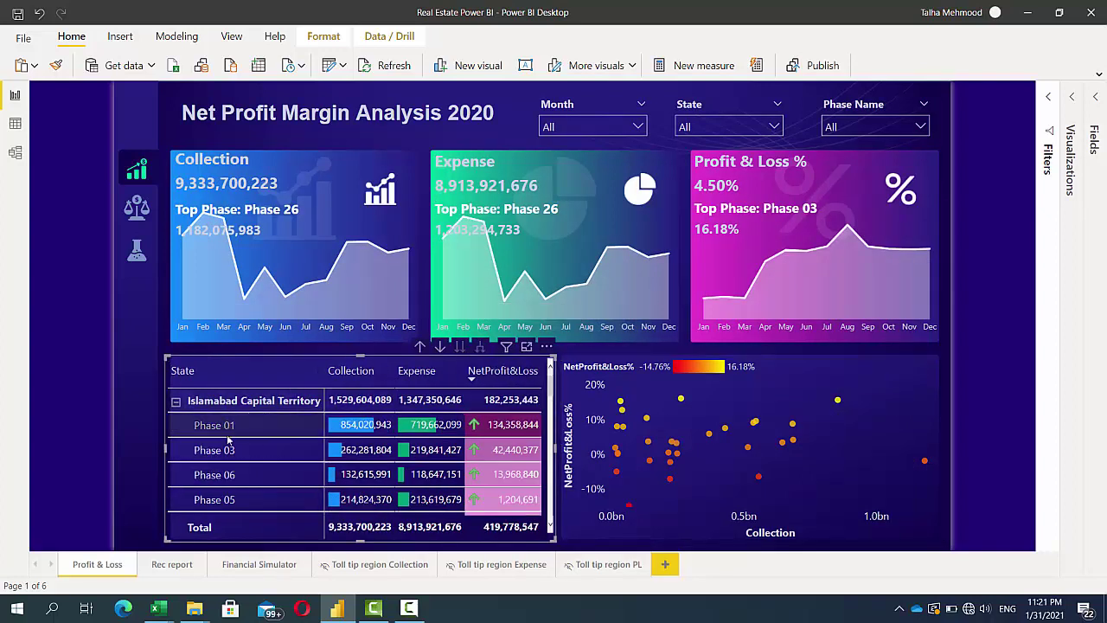
scroll(551, 407, down, 3)
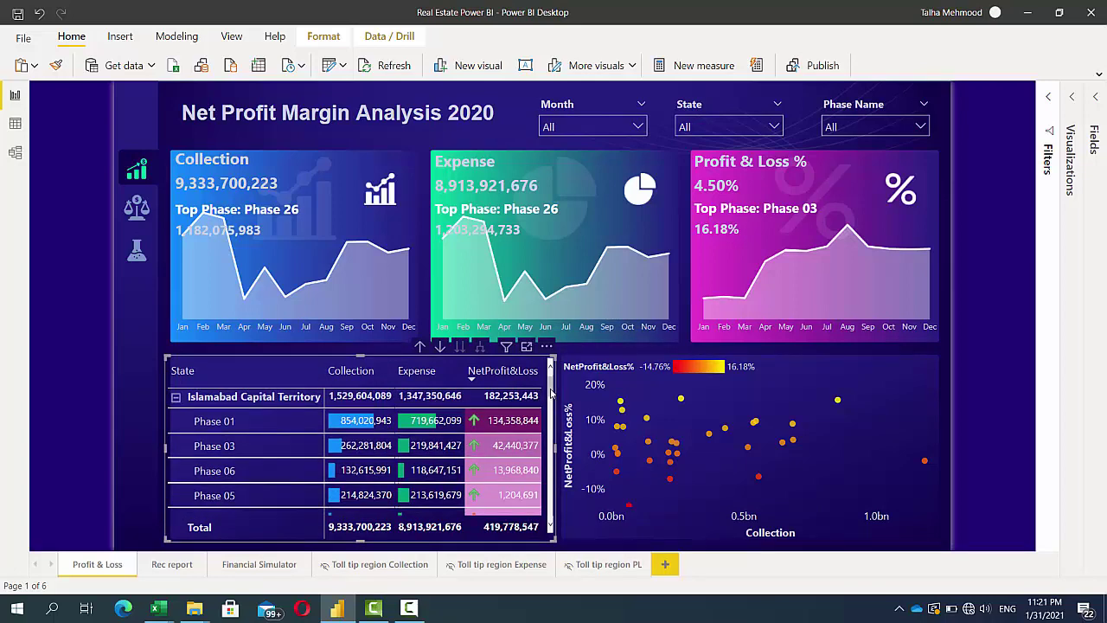
scroll(552, 414, down, 4)
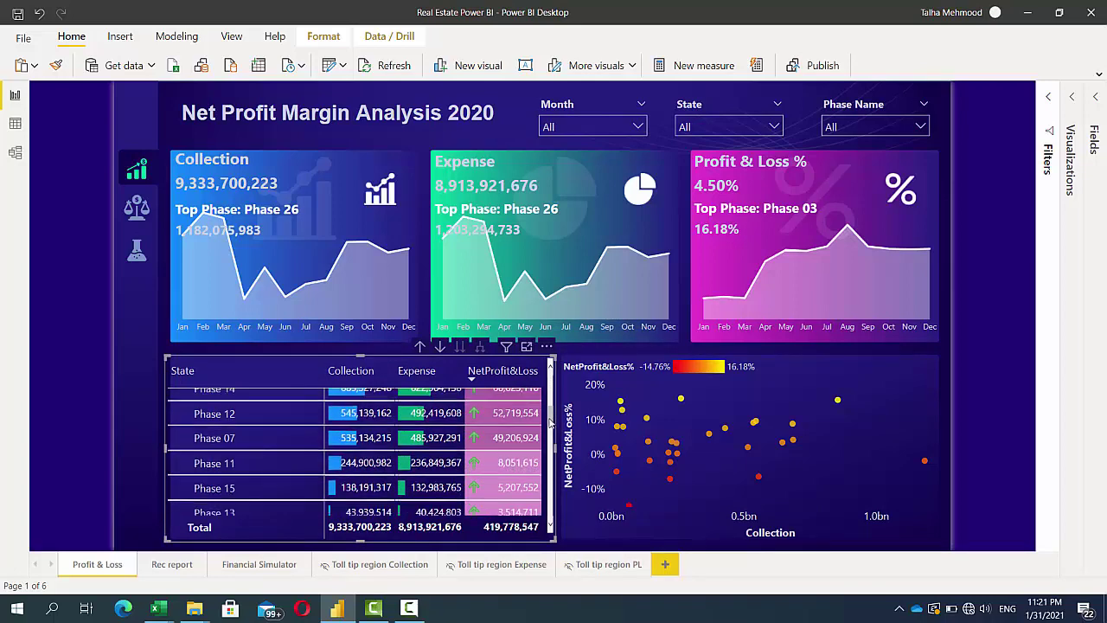
scroll(550, 424, down, 2)
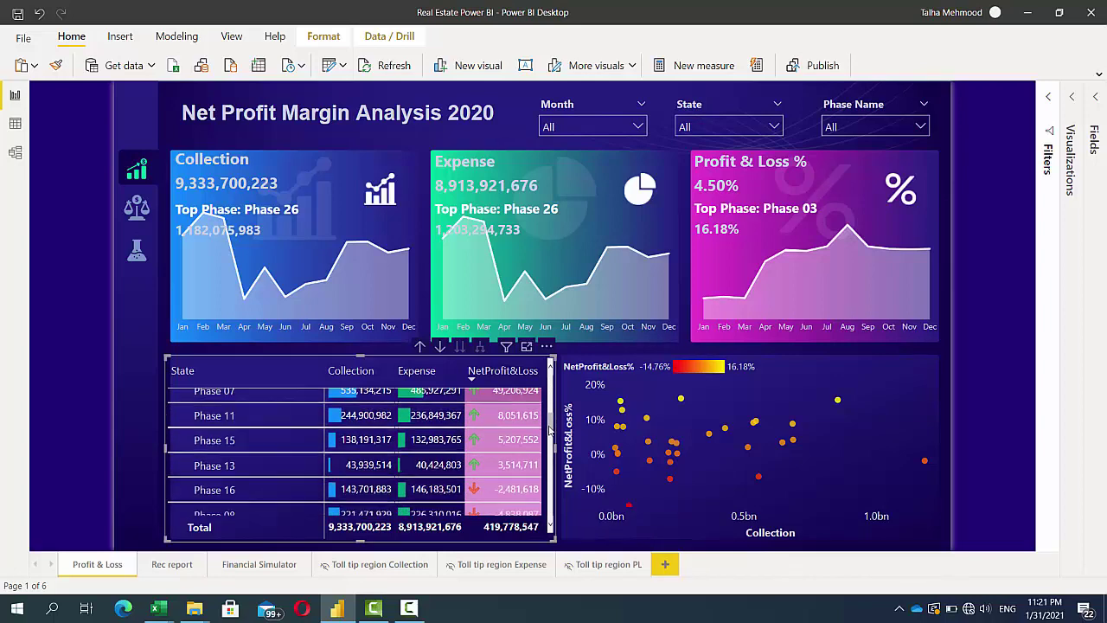
scroll(550, 433, down, 1)
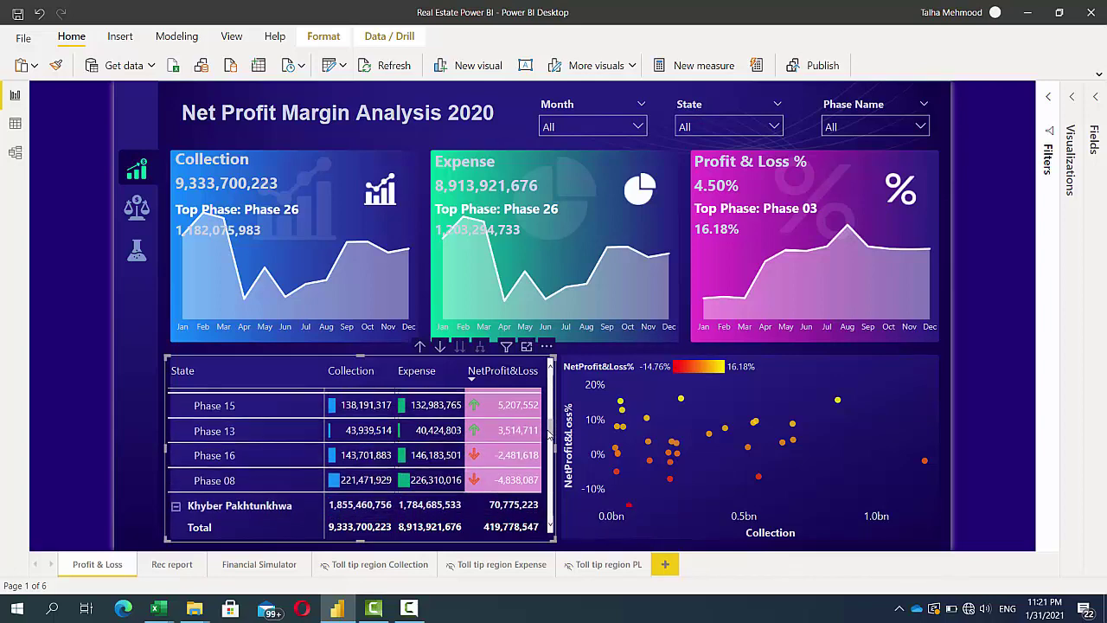
mouse_move(550, 432)
mouse_down()
mouse_move(551, 414)
mouse_move(550, 437)
mouse_up()
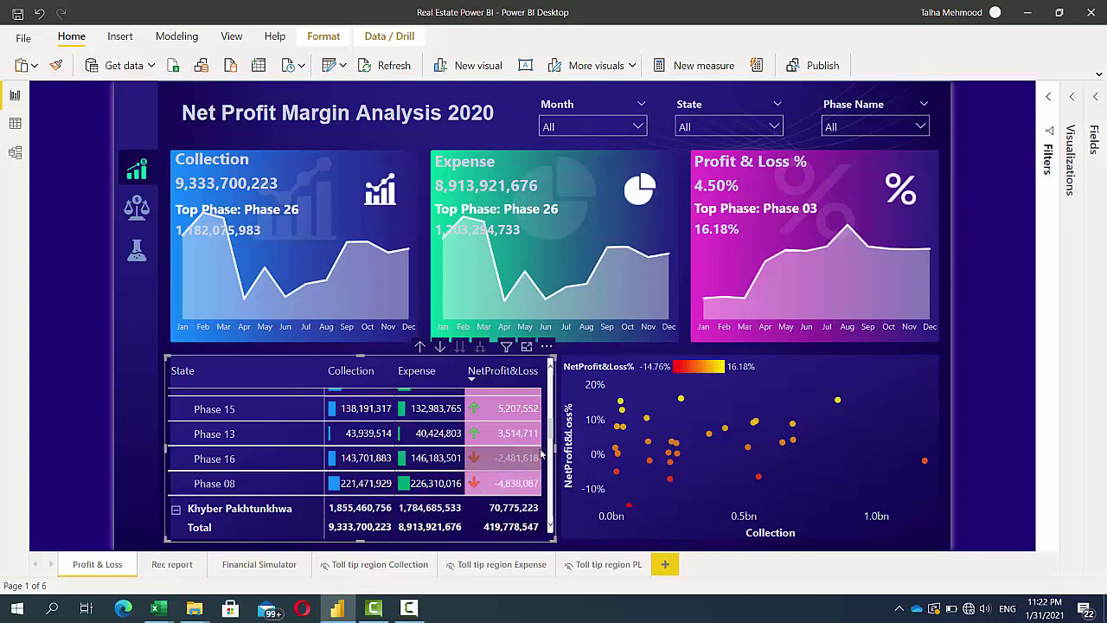
drag(551, 433, 551, 381)
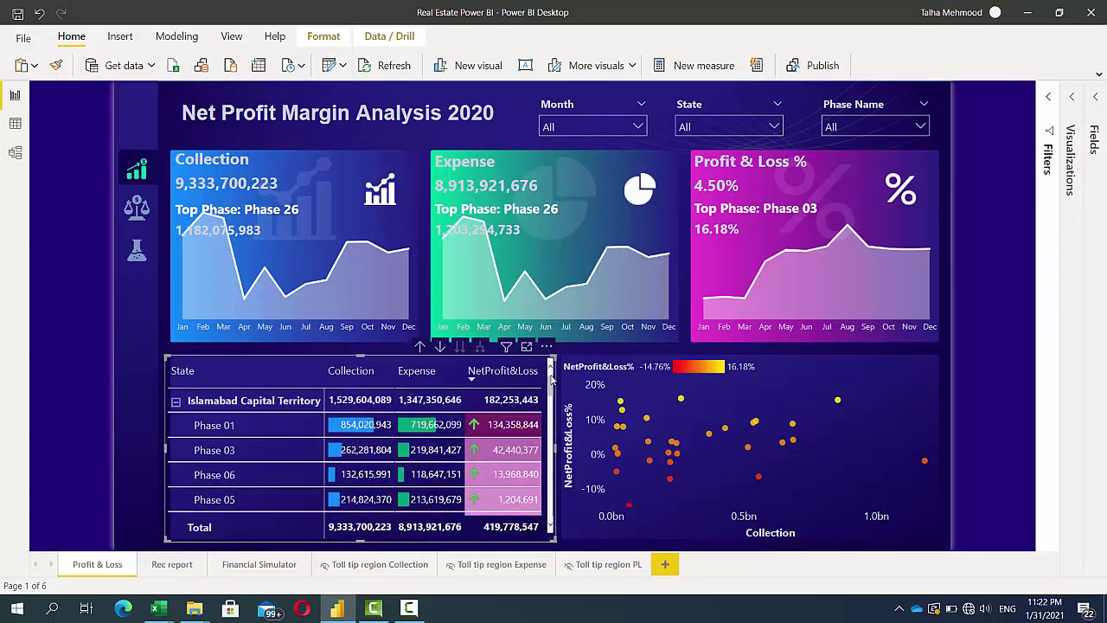
click(420, 346)
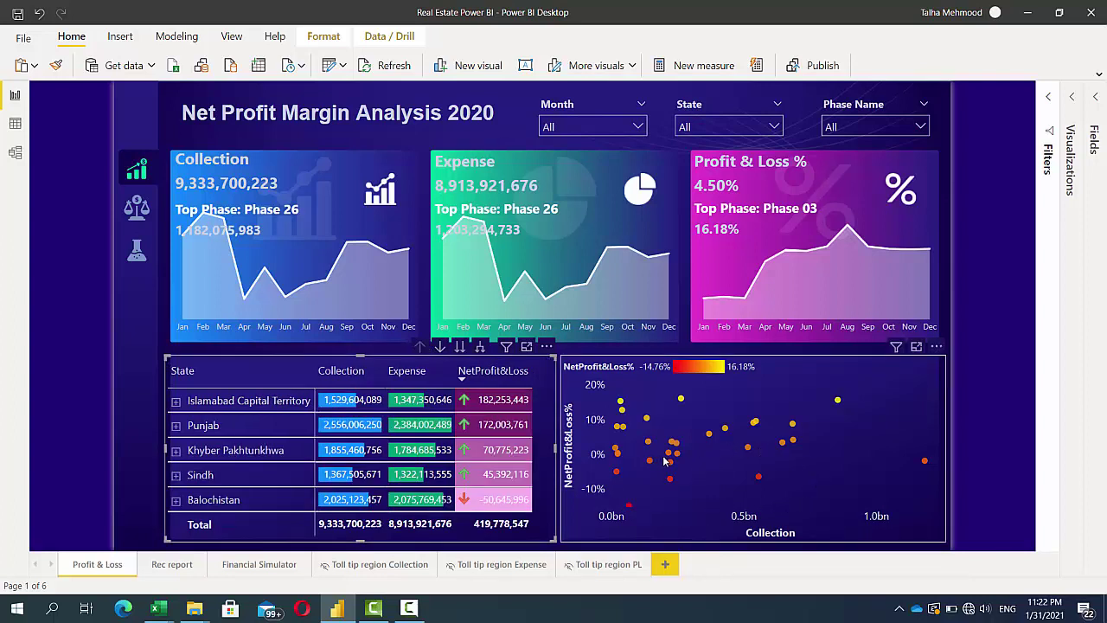
With the state table expanded to phases, cross-filter it by the Phase 04 and Phase 02 scatter points, clear the filter, and drill back up
mouse_move(682, 403)
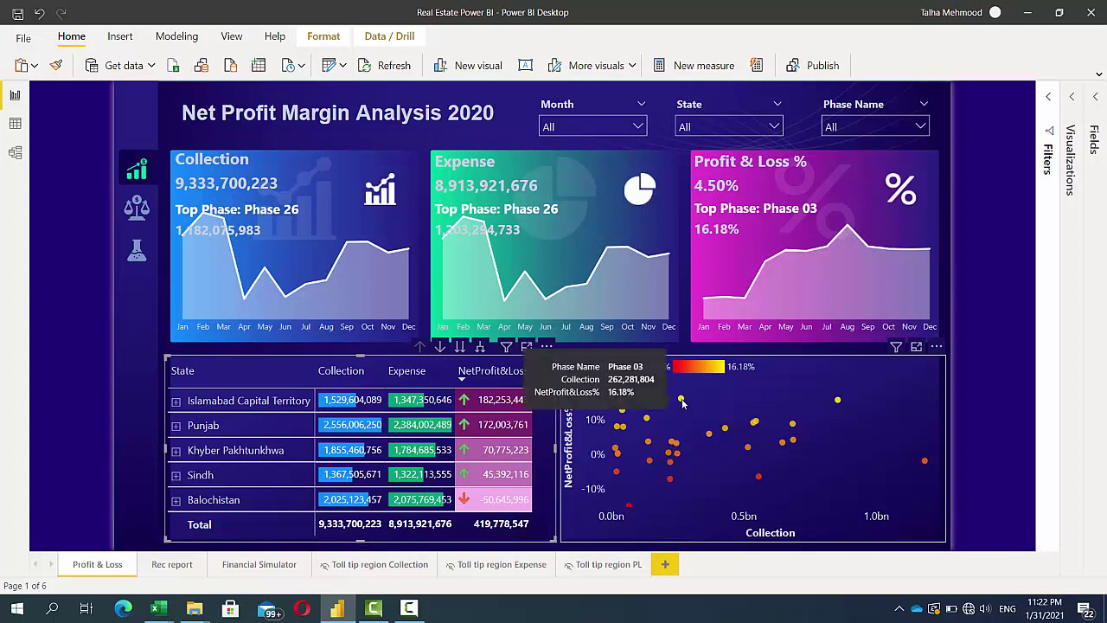
mouse_move(631, 508)
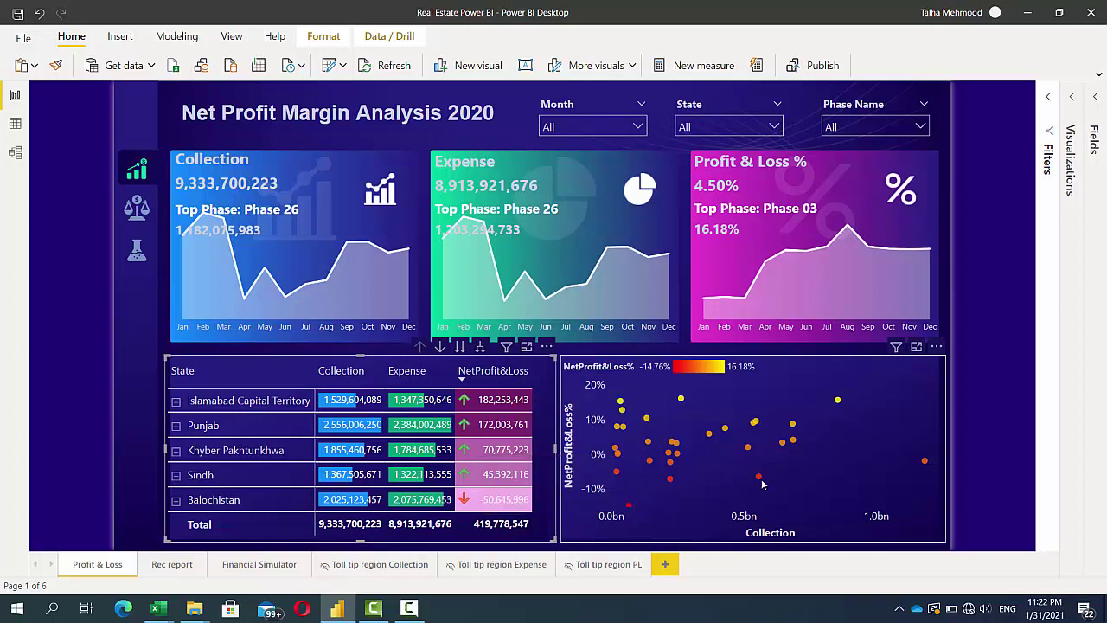
click(482, 348)
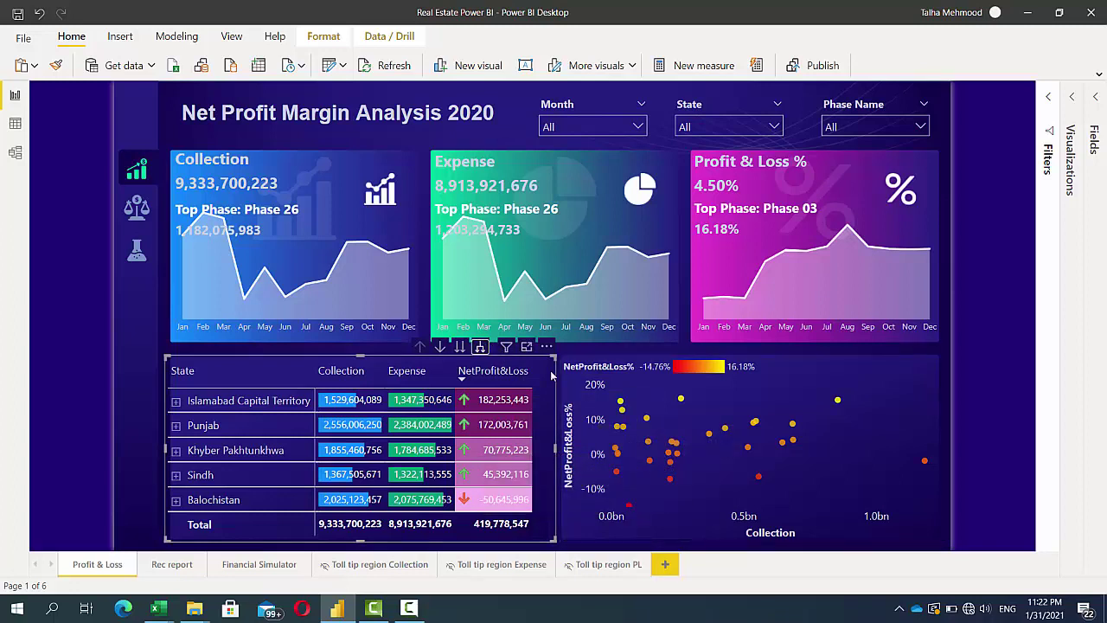
click(759, 478)
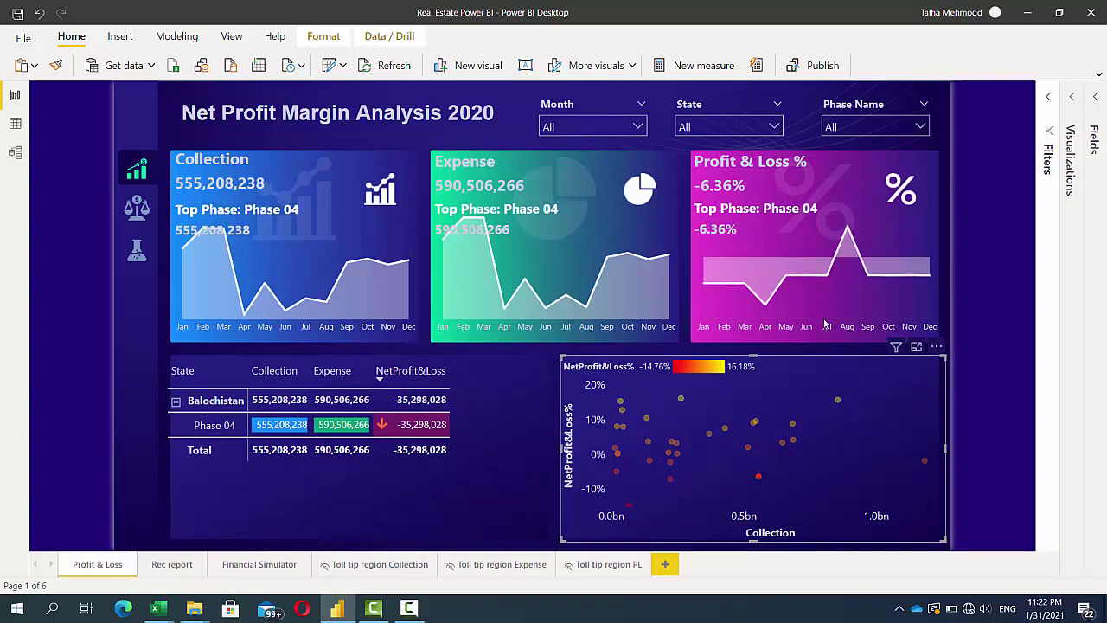
click(629, 509)
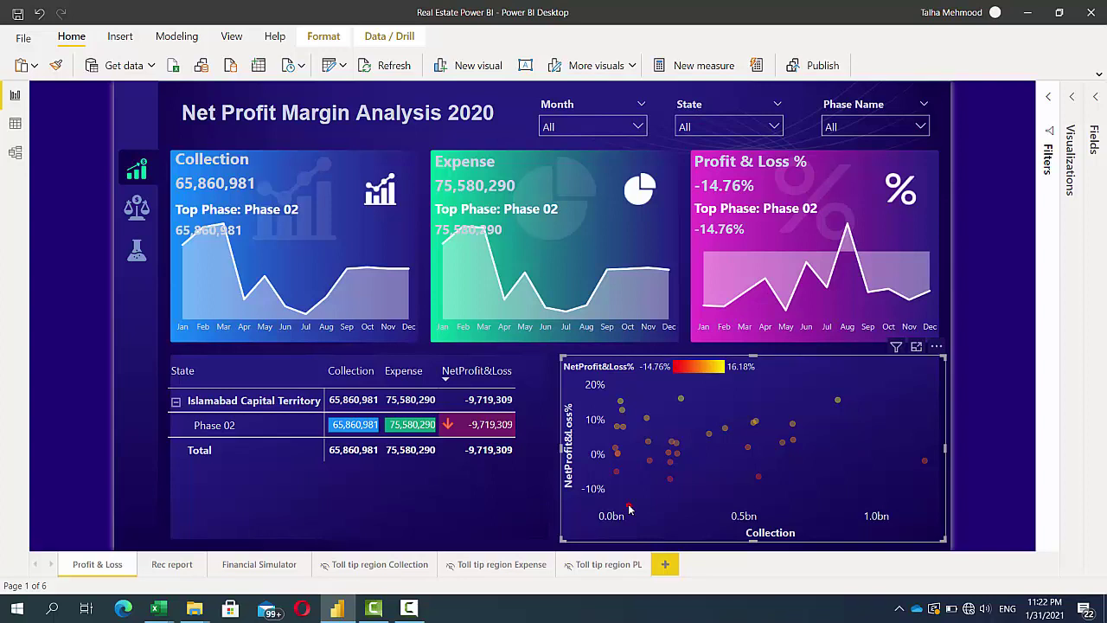
click(629, 509)
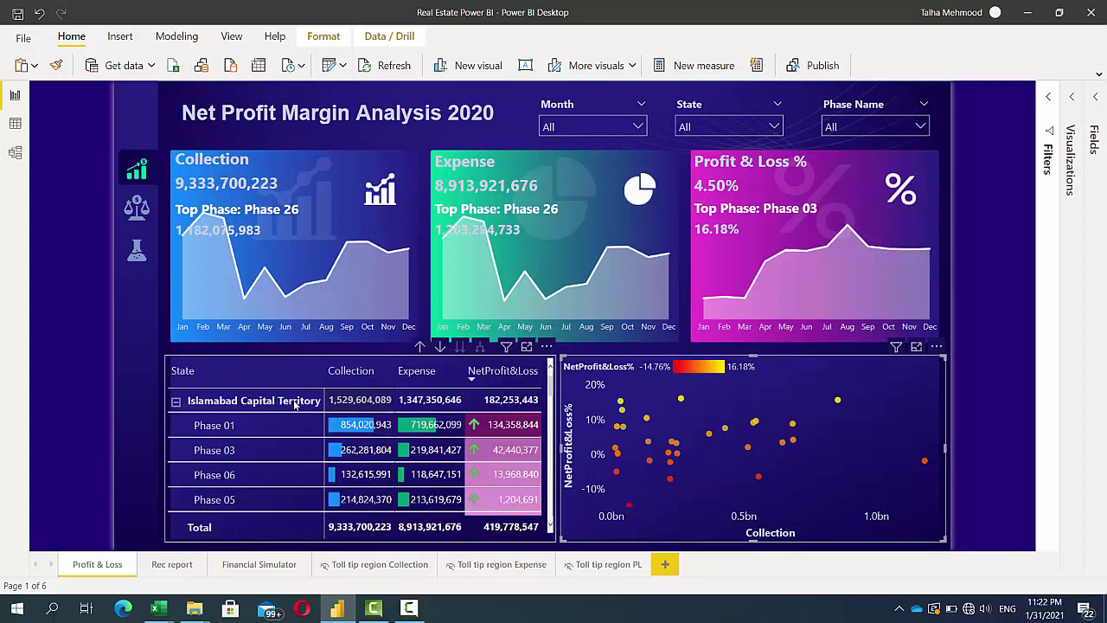
click(420, 347)
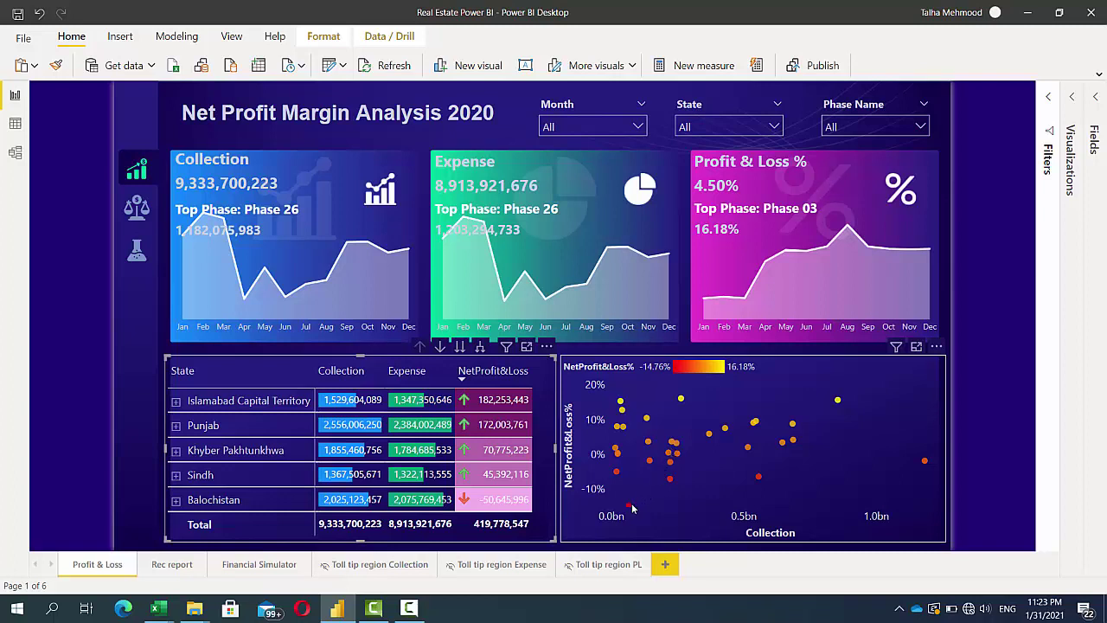
Open the Rec report page from the report's navigation and examine its phase scatter chart and Net Rec funnel by state
mouse_move(345, 262)
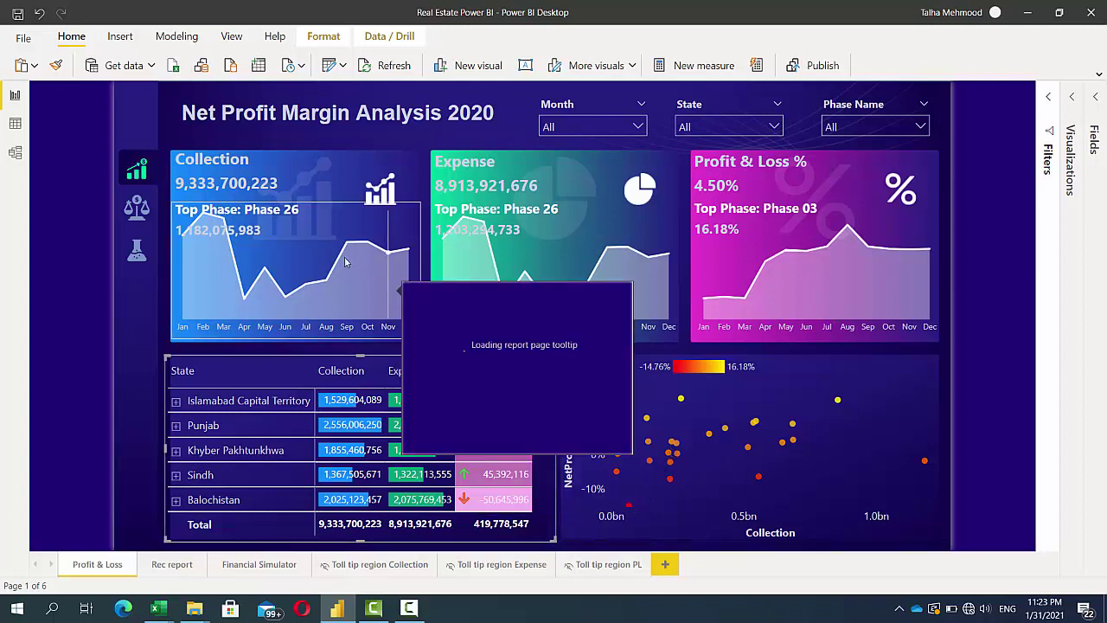
ctrl+click(134, 212)
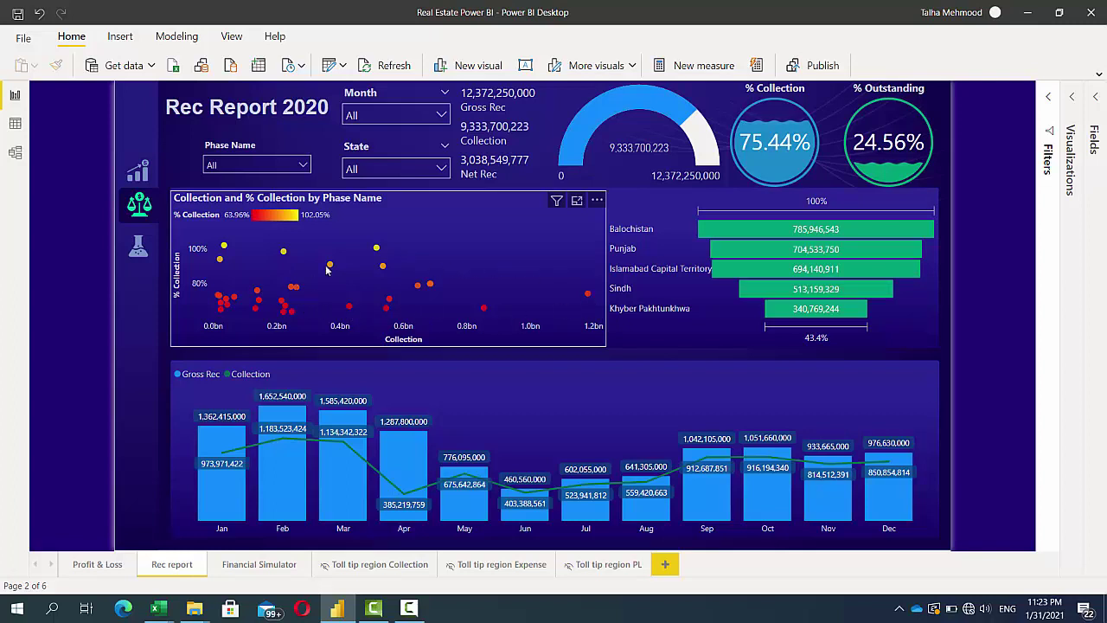
mouse_move(285, 252)
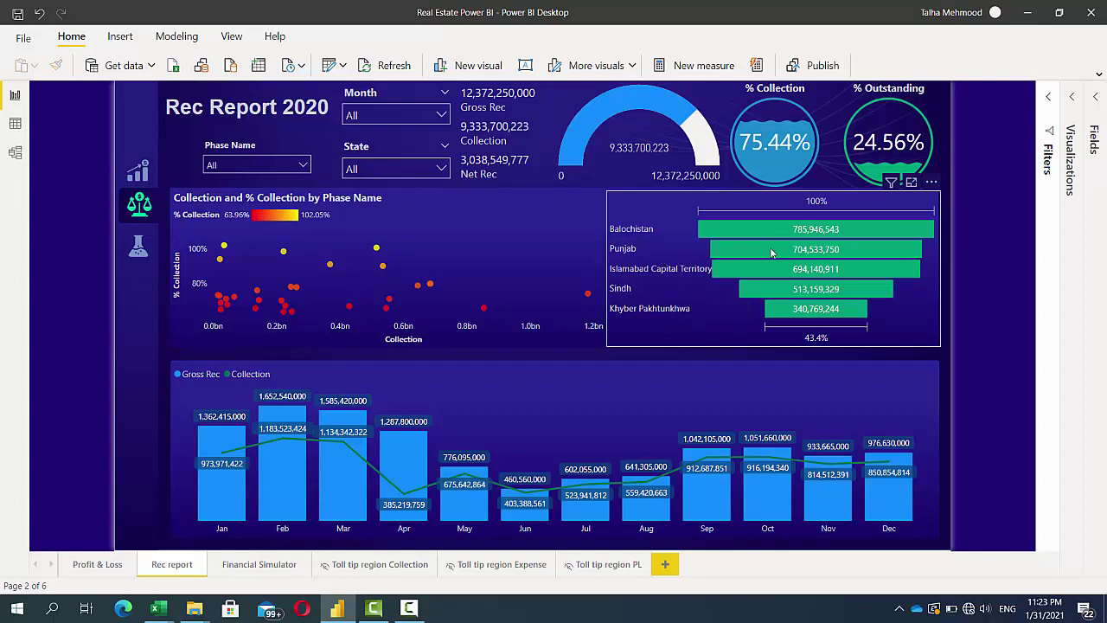
mouse_move(803, 239)
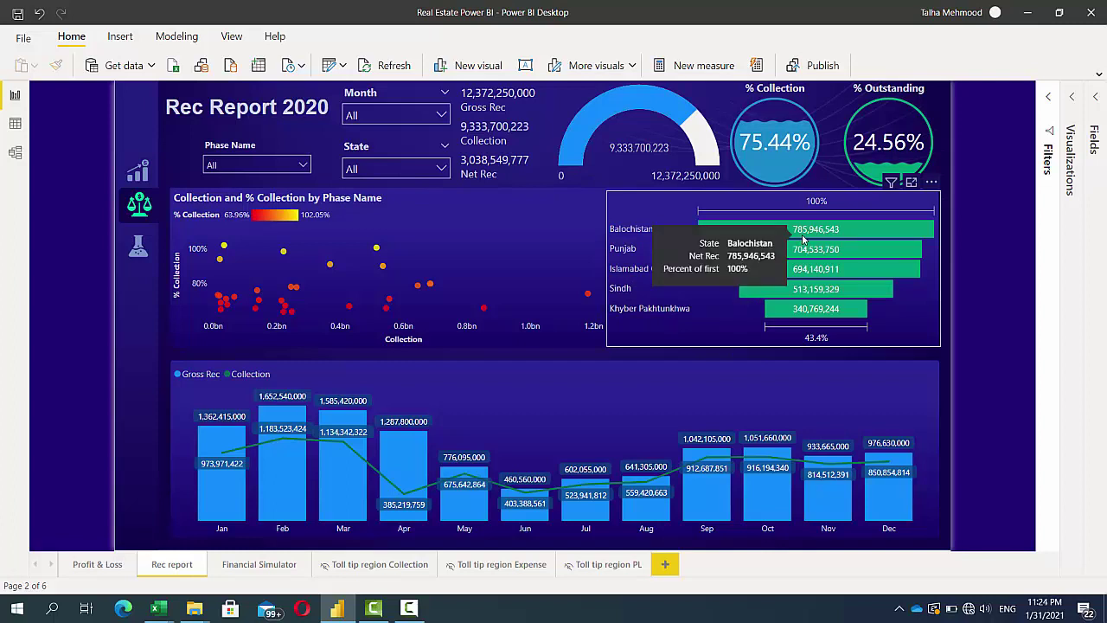
Go back to the Profit & Loss page and reopen the Rec report page through the report's own navigation
click(79, 567)
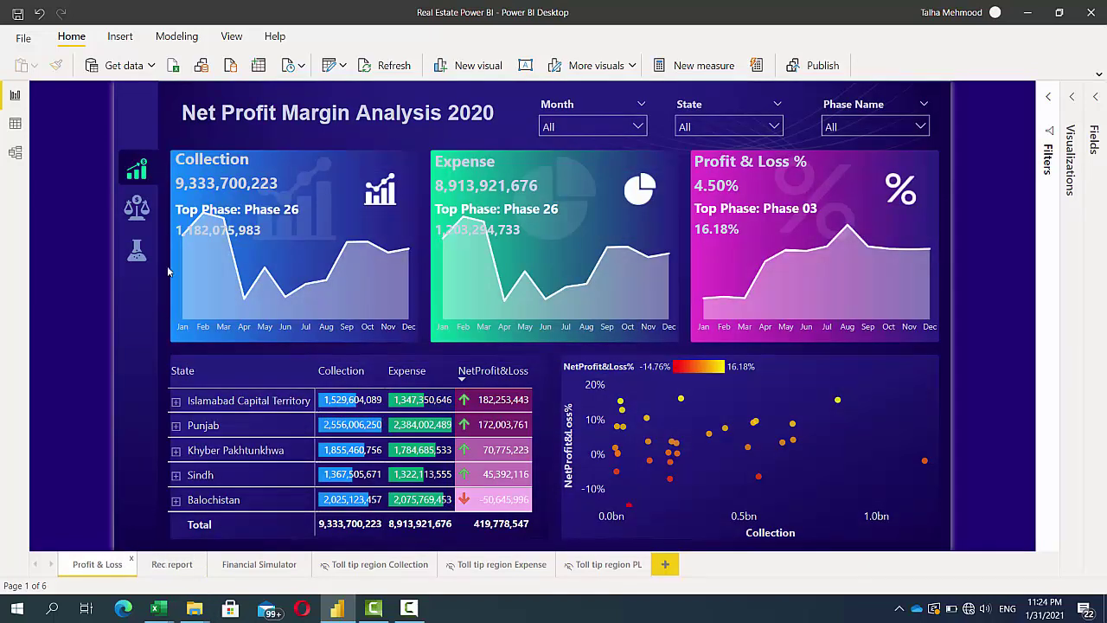
click(144, 211)
ctrl+click(142, 211)
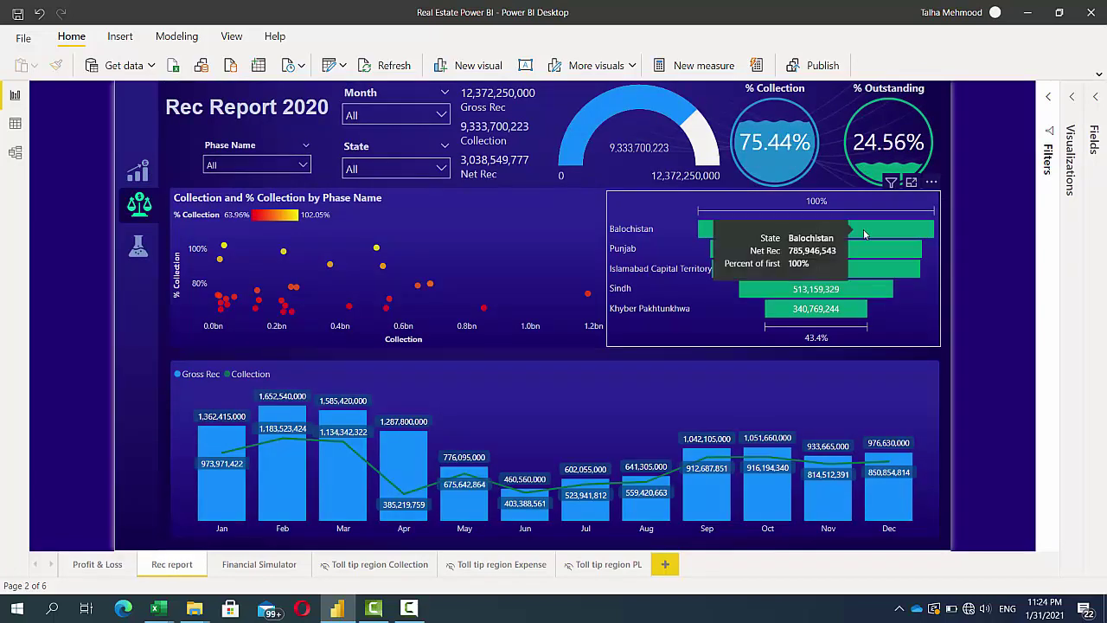
Cross-filter the Rec report page by April in the monthly Gross Rec and Collection chart
click(410, 448)
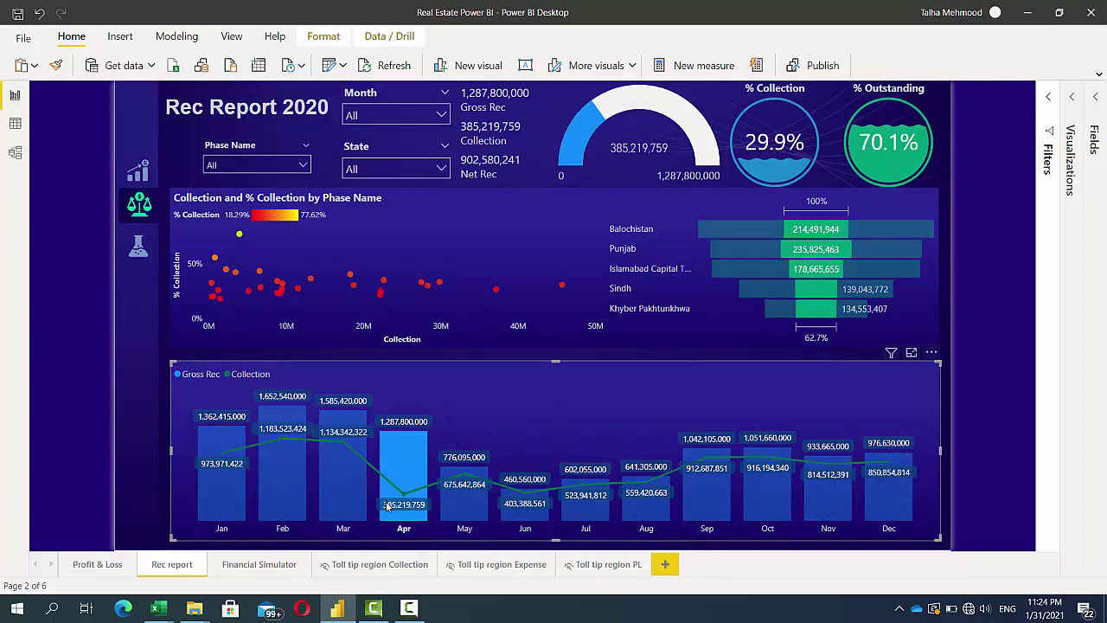
Clear the April cross-filter in the monthly Gross Rec and Collection chart, reapply it to compare the collection percentages, and clear it again
click(419, 455)
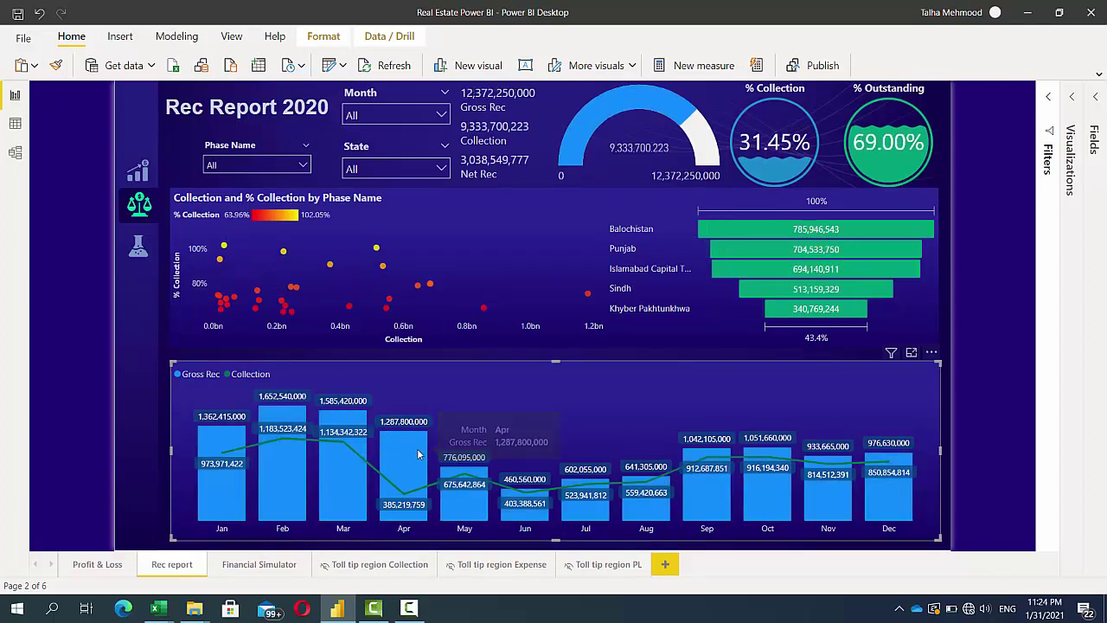
click(418, 455)
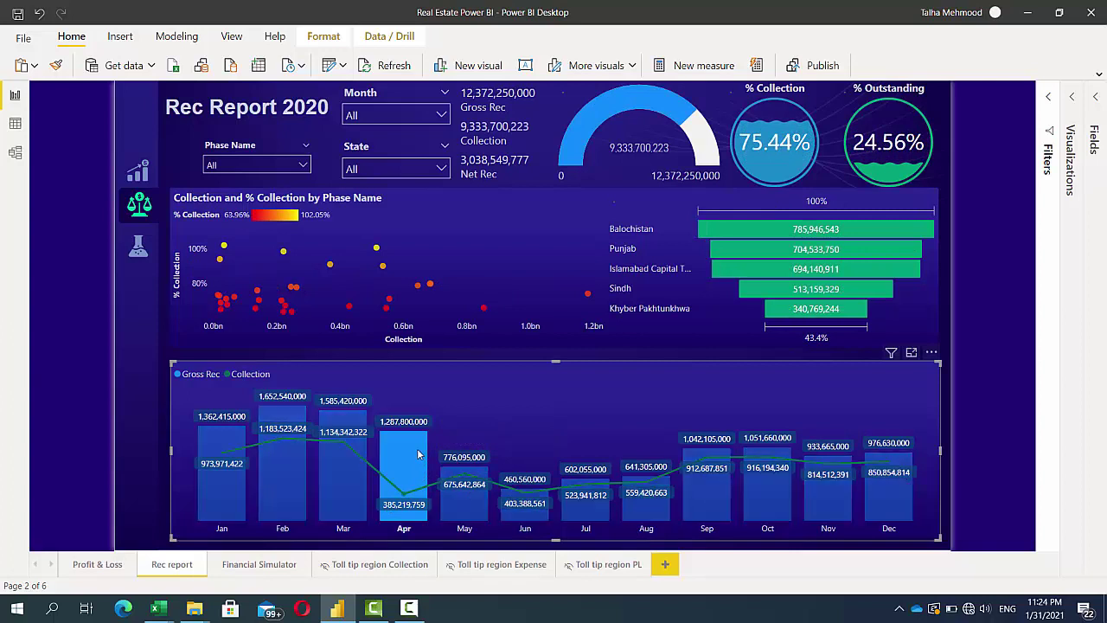
click(419, 455)
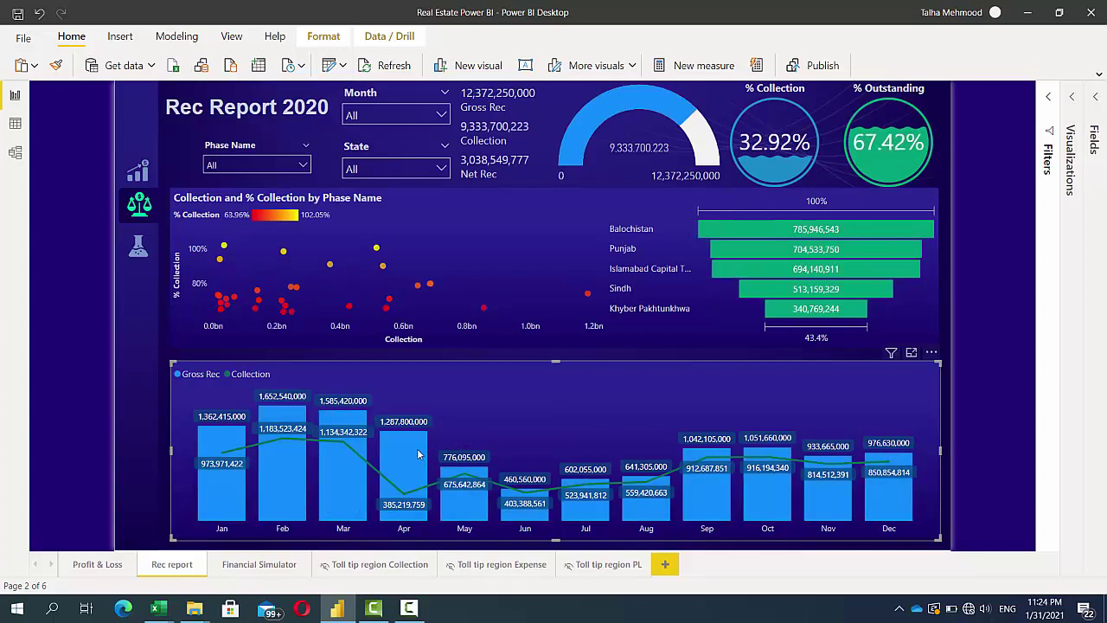
Cross-filter the Rec report page by the Phase 26 point in the scatter chart and clear the filter
mouse_move(588, 297)
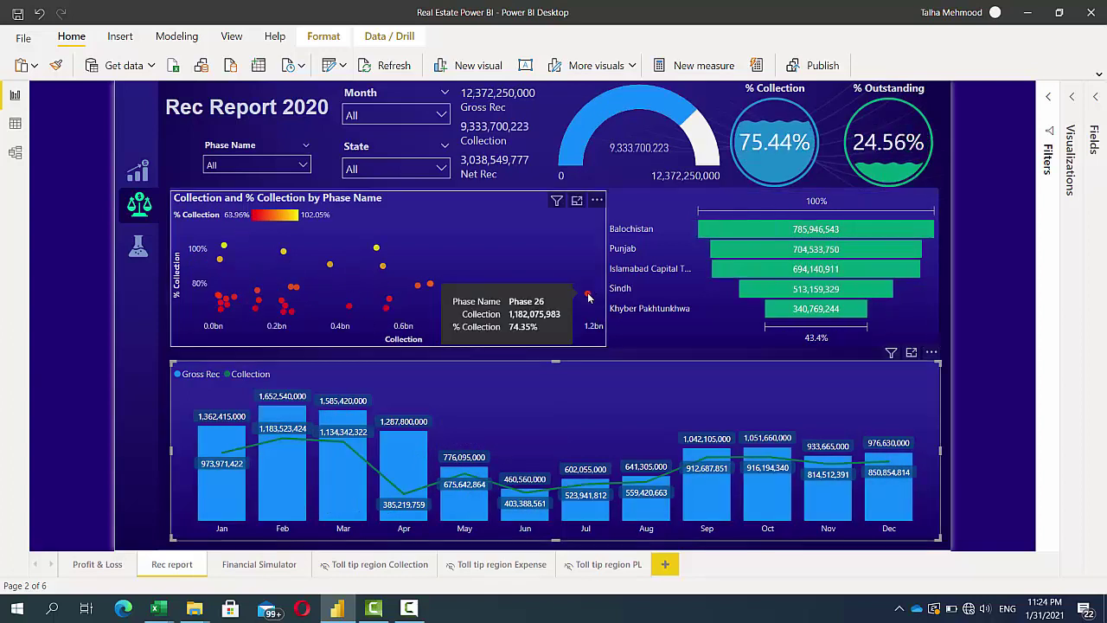
click(588, 297)
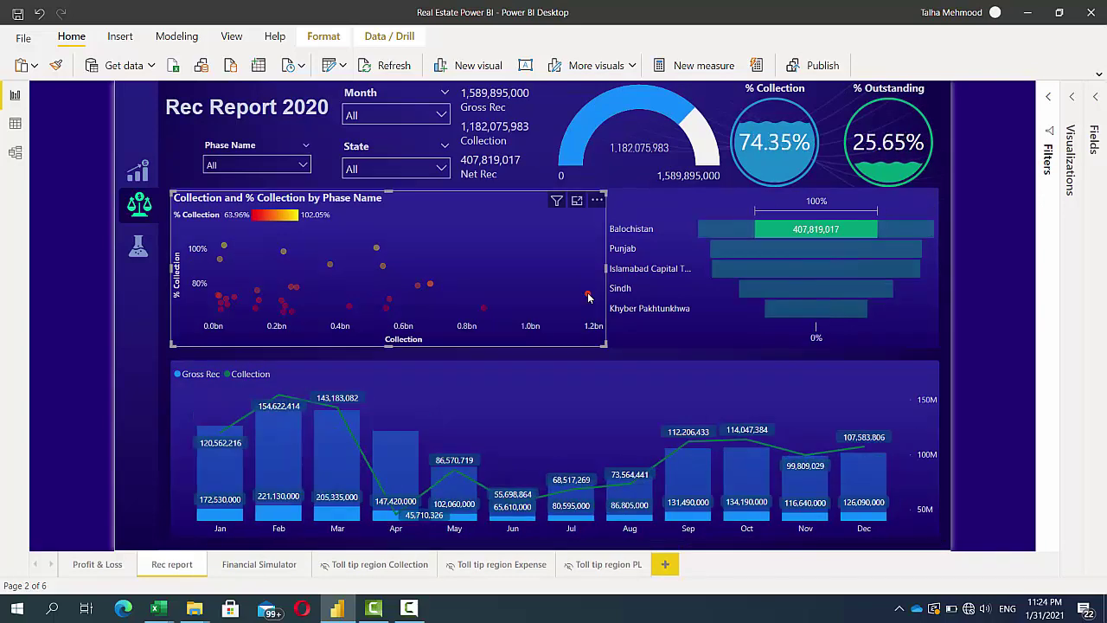
click(589, 297)
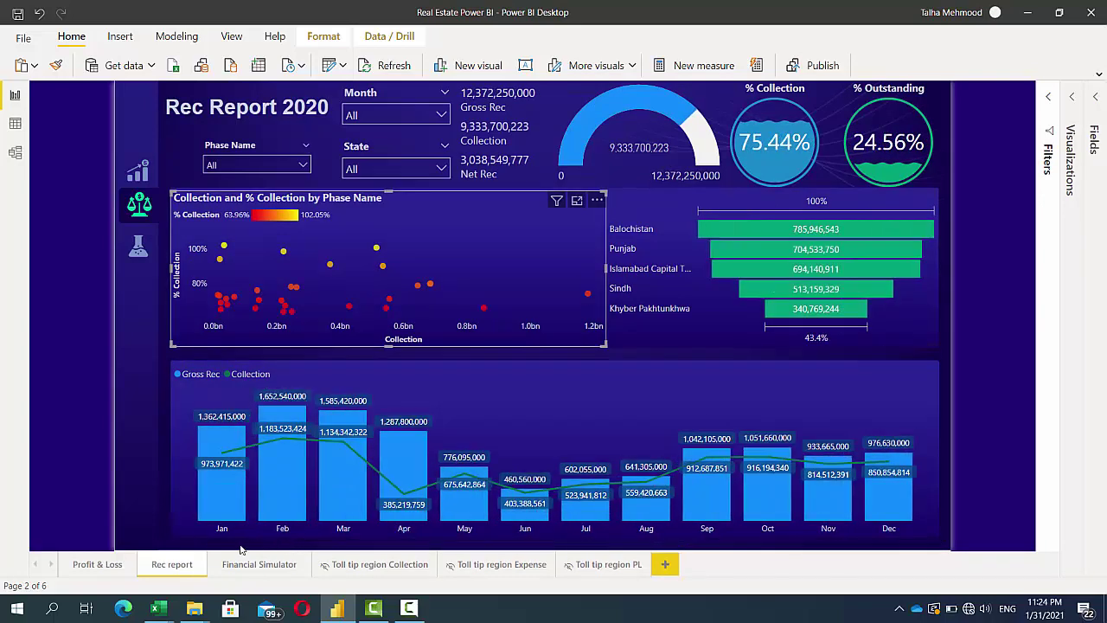
Open the Financial Simulator page from the report's navigation, returning briefly to Profit & Loss to compare its net profit total
click(140, 172)
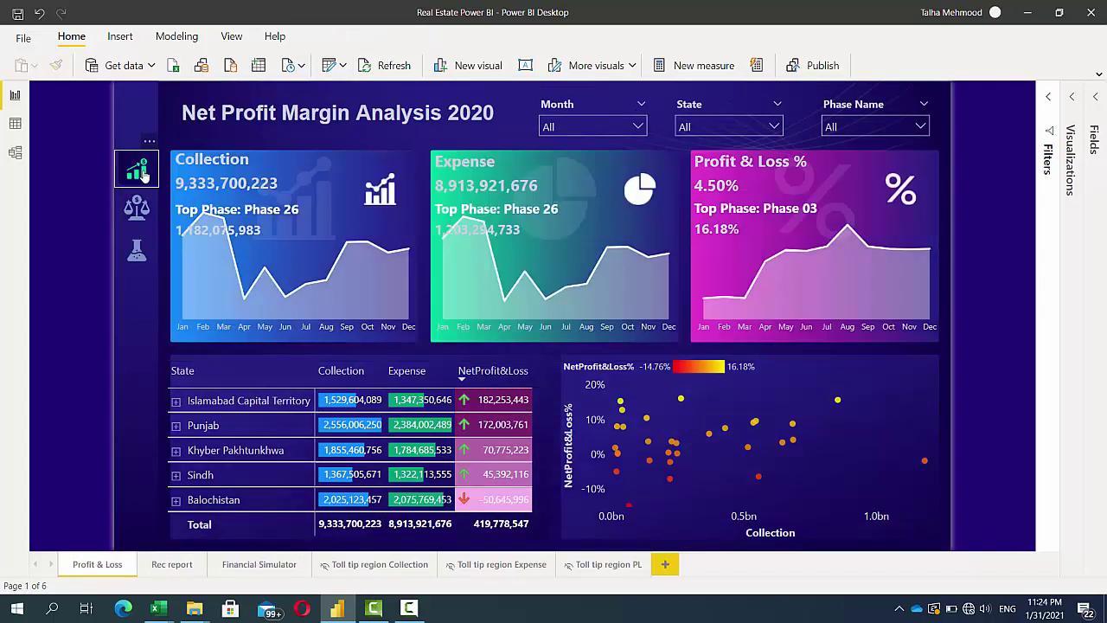
ctrl+click(138, 248)
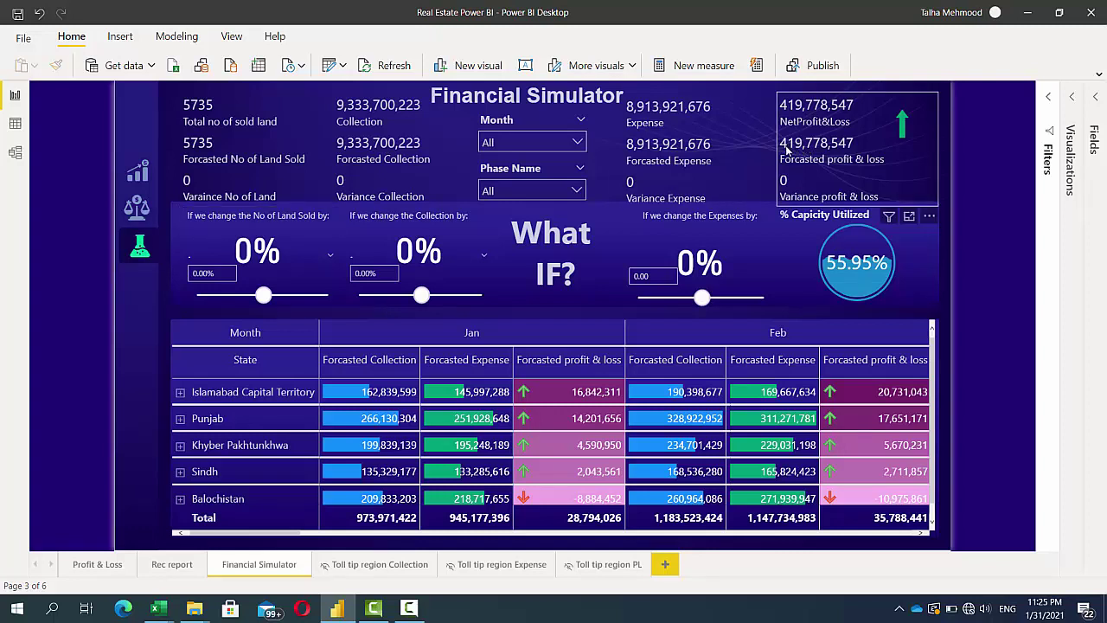
click(91, 564)
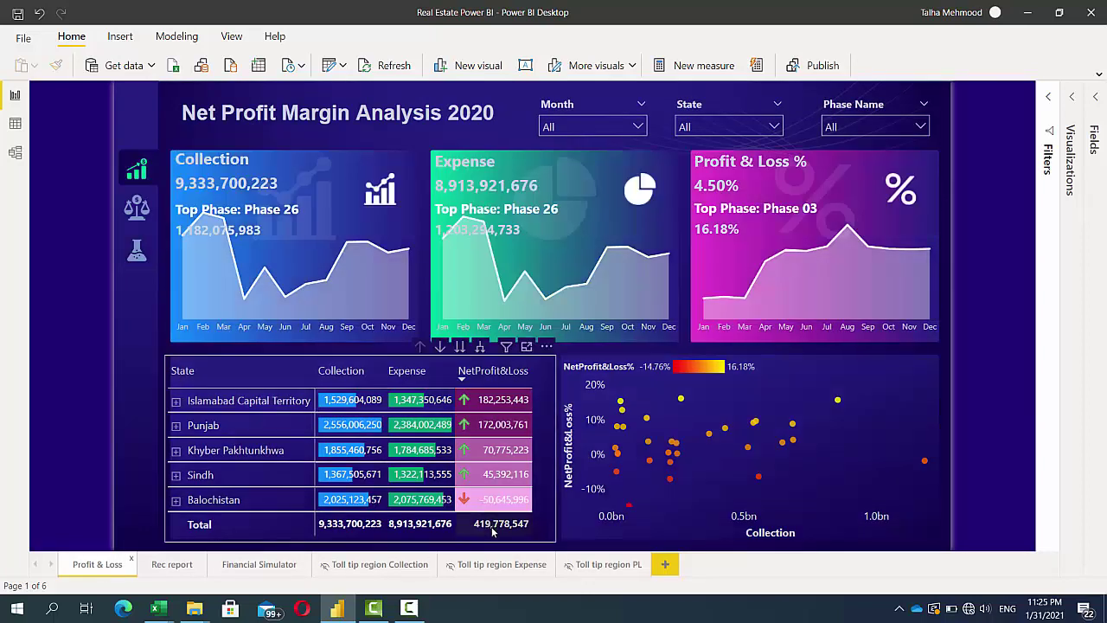
click(136, 253)
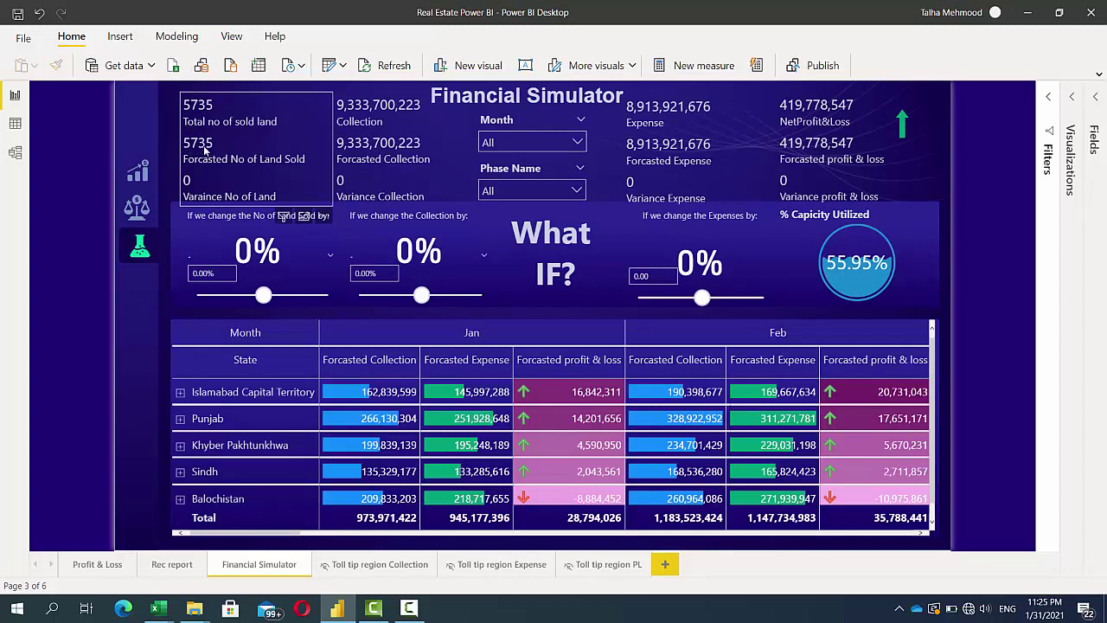
Set the what-if changes to 7% for land sold and 5% for collection, and try expenses at 15% before setting them to 12%
mouse_move(206, 153)
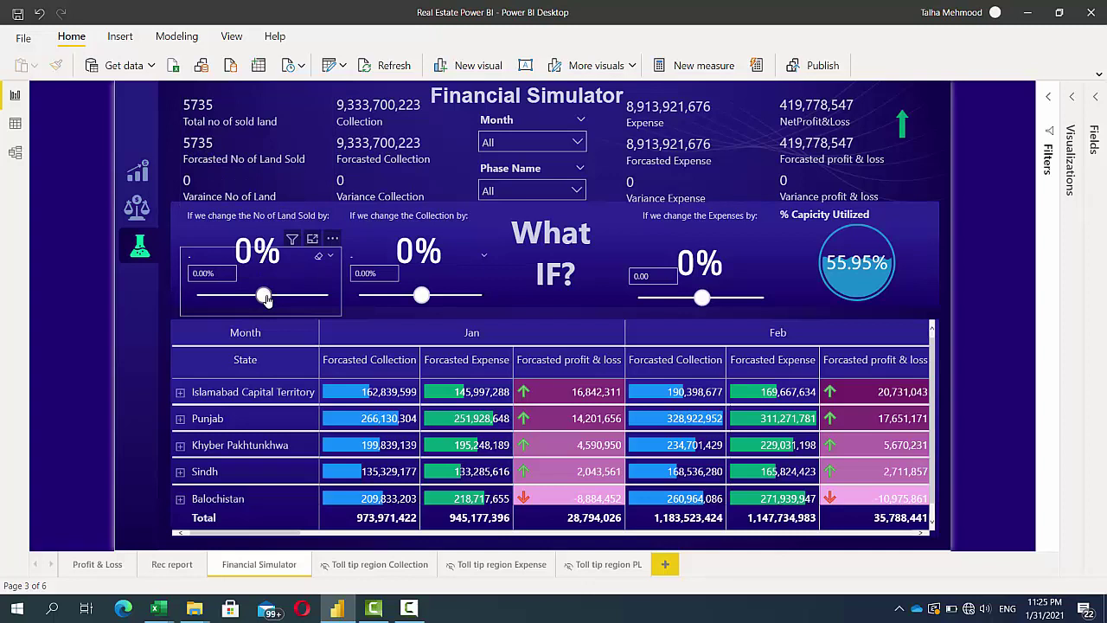
drag(266, 297, 271, 300)
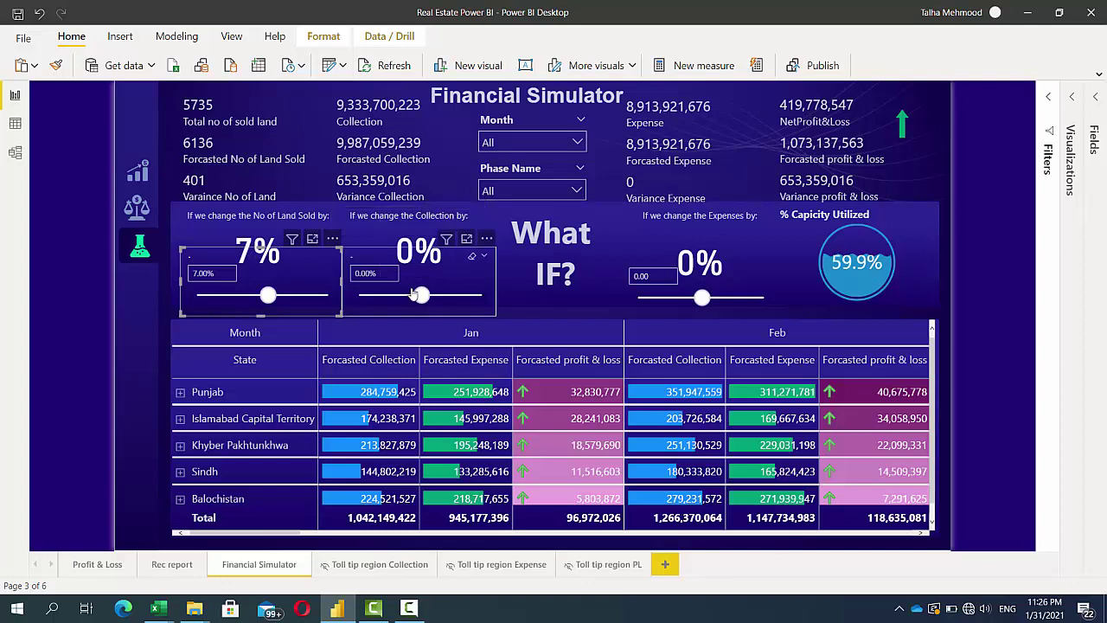
drag(418, 297, 424, 296)
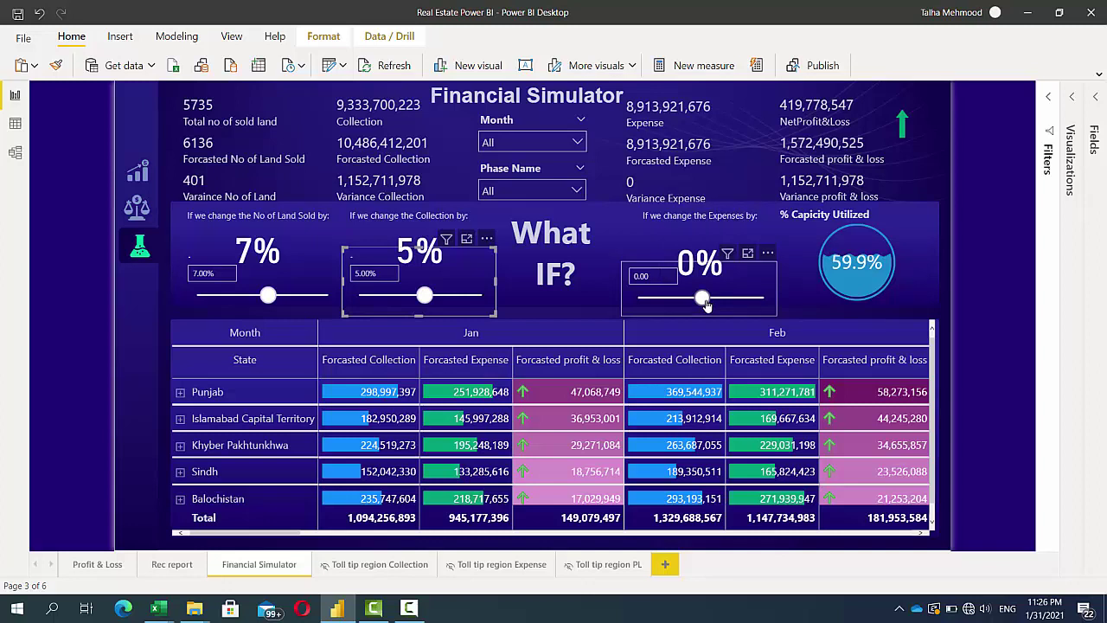
drag(705, 300, 713, 303)
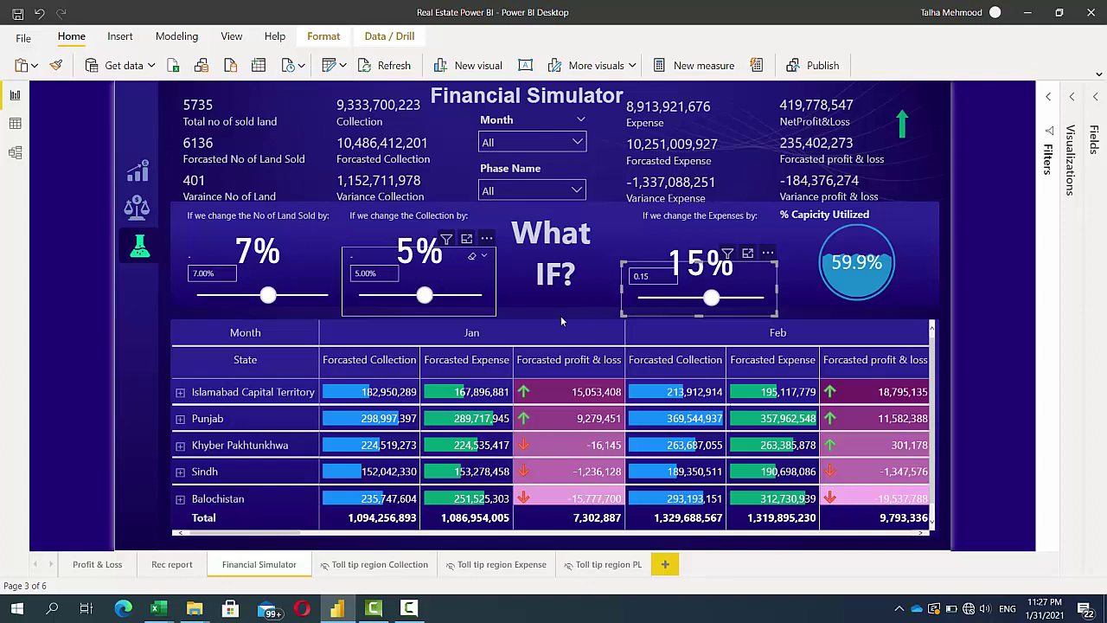
drag(711, 300, 708, 300)
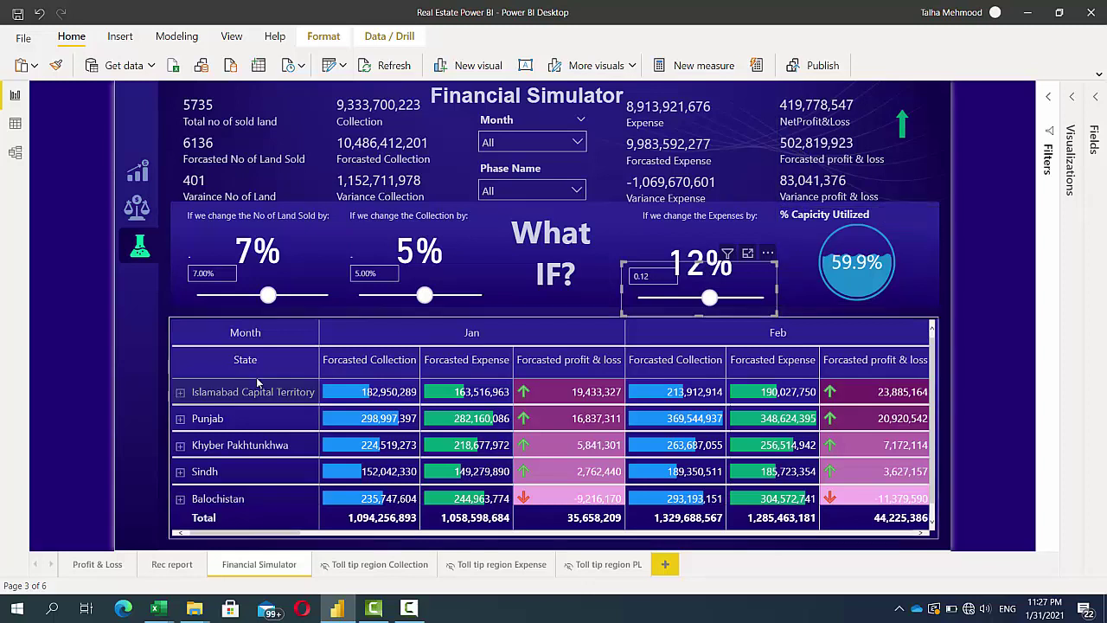
Cross-filter the simulator by Balochistan and set the what-if change in land sold to 8%
click(223, 498)
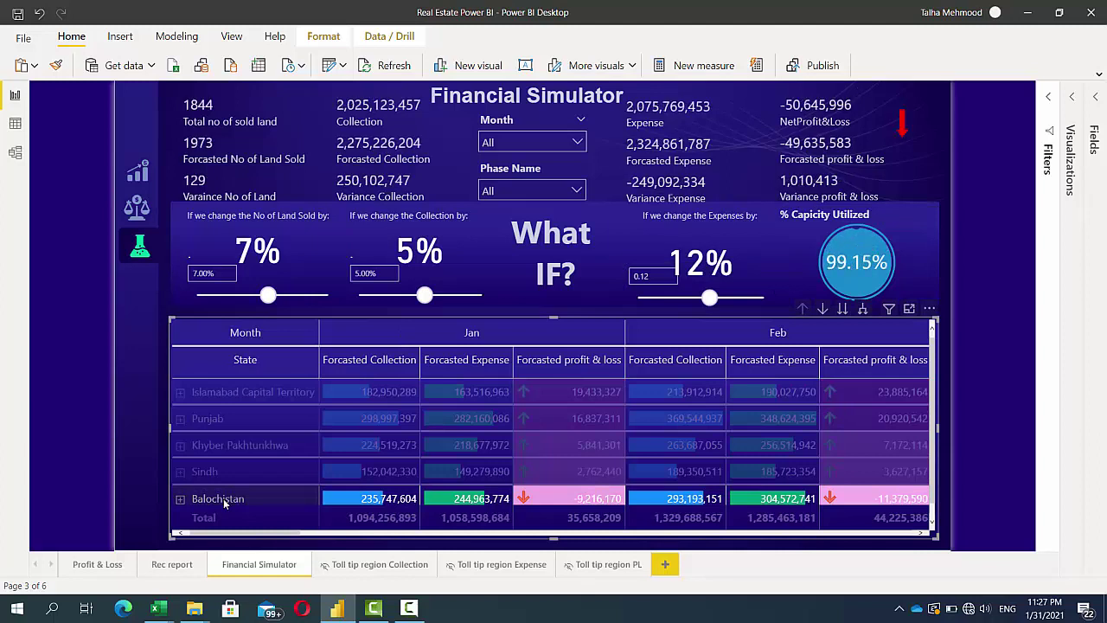
click(269, 296)
drag(269, 296, 272, 298)
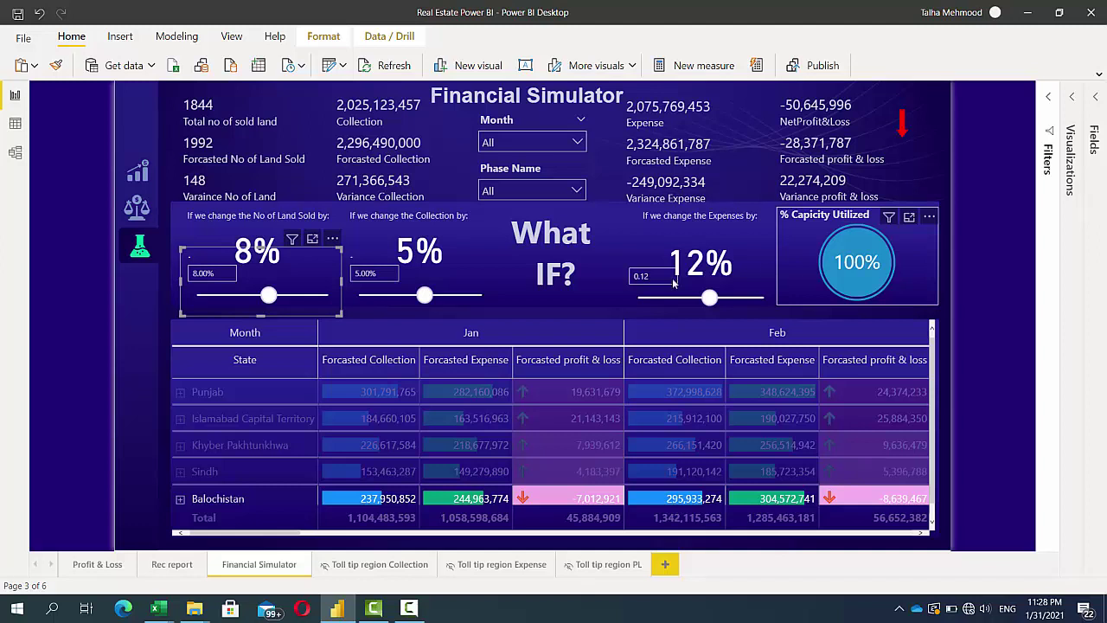
Try Balochistan's what-if collection change at 10%, 6% and 8%, and settle on 7%
click(425, 298)
drag(424, 297, 430, 297)
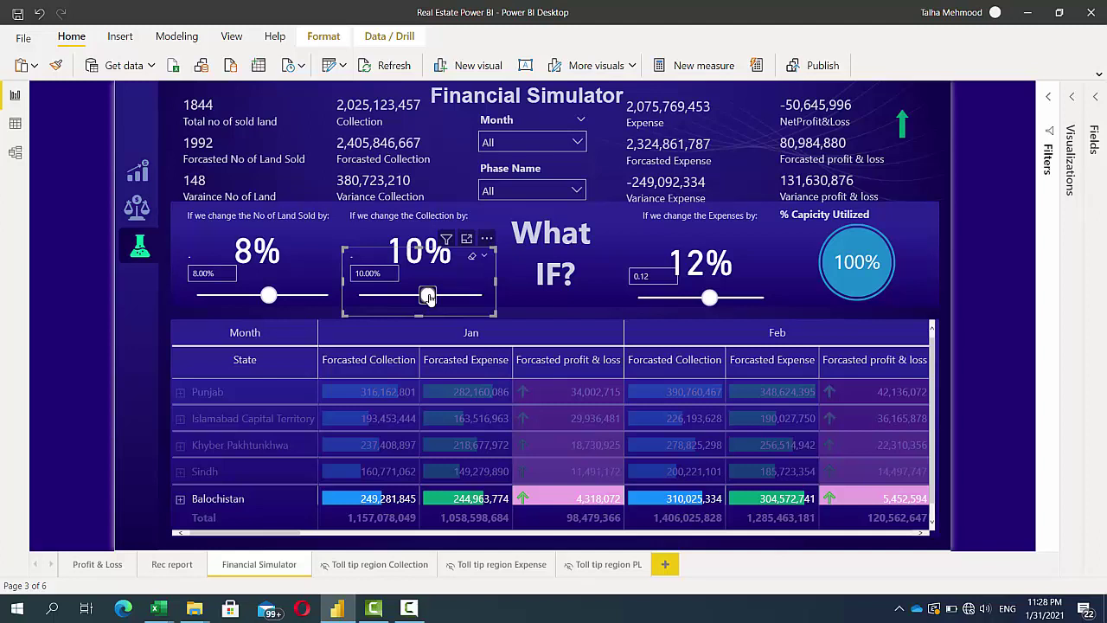
drag(430, 297, 427, 299)
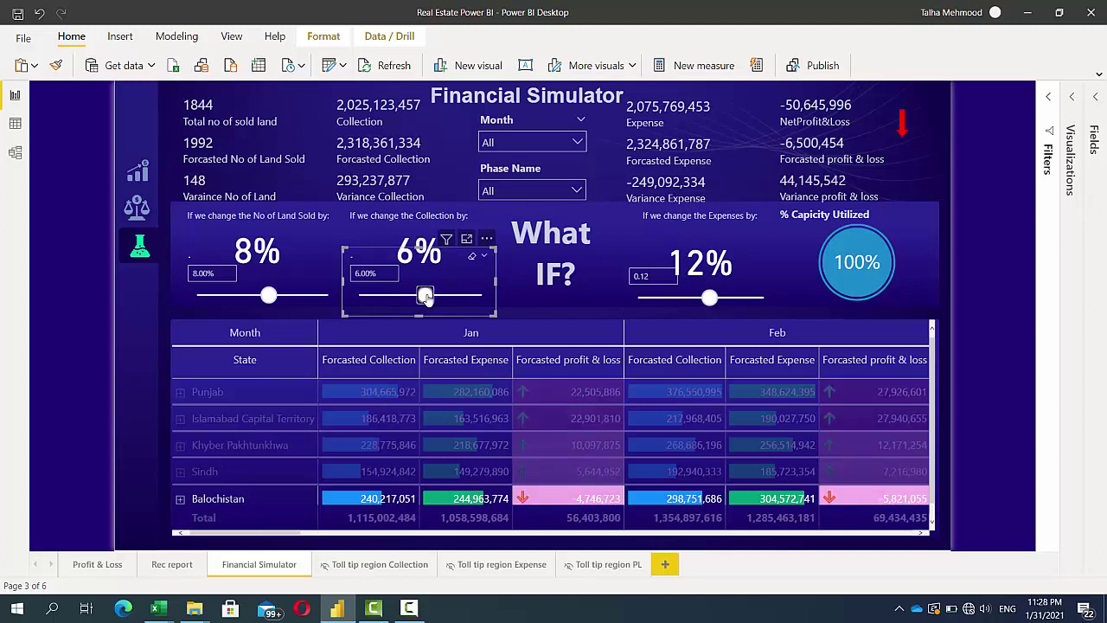
drag(427, 298, 430, 297)
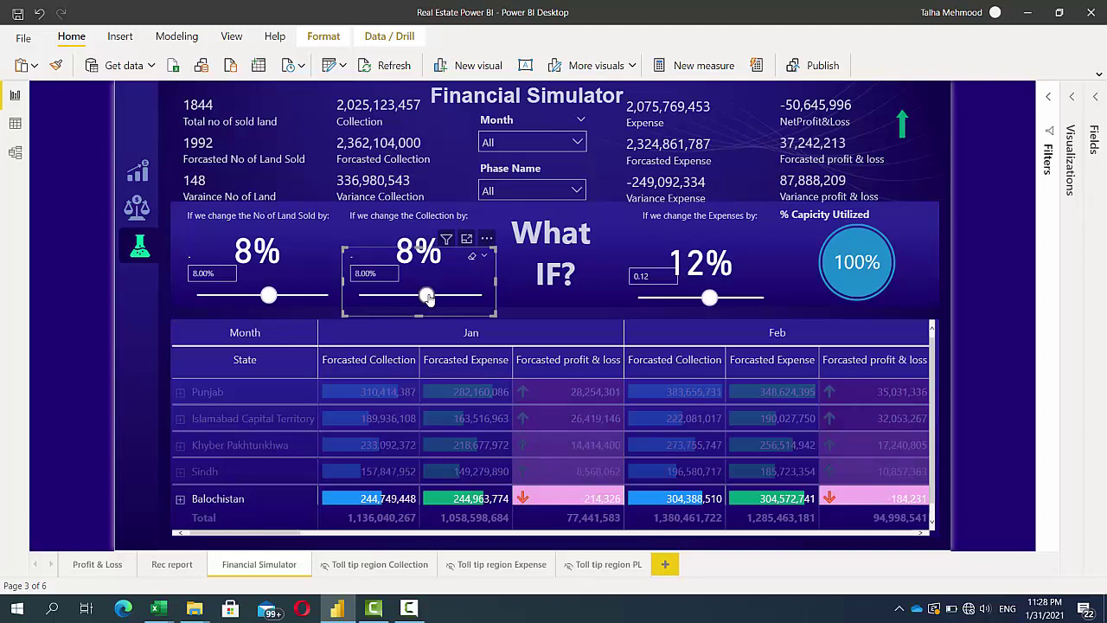
click(427, 297)
drag(427, 298, 425, 297)
drag(425, 297, 429, 298)
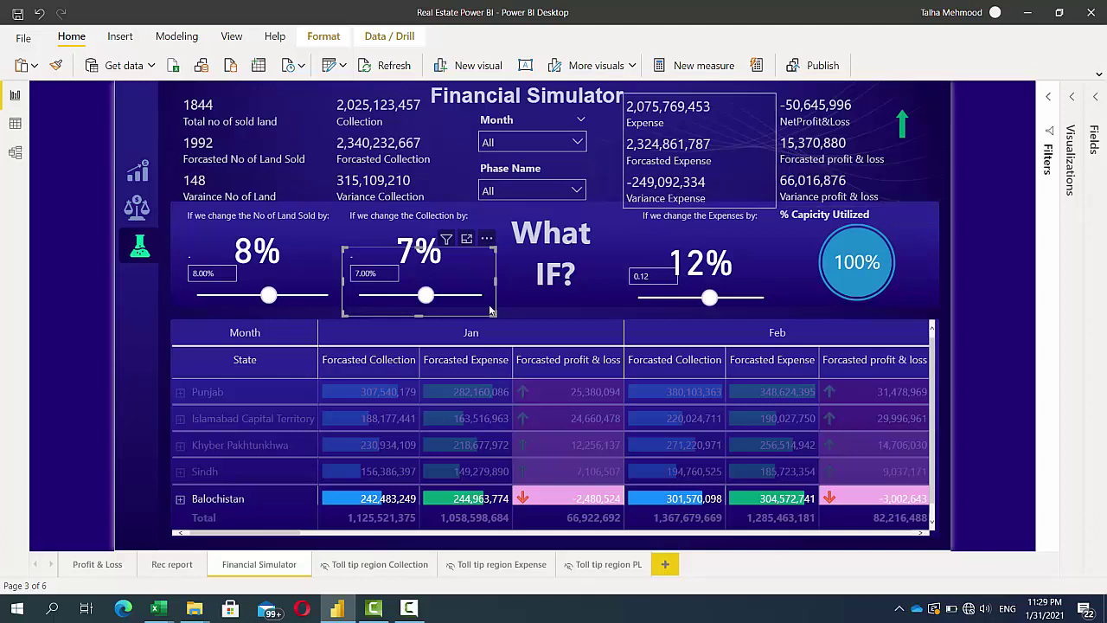
Clear the Balochistan cross-filter, and check the forecast for Islamabad Capital Territory by filtering to it and clearing the selection
click(223, 498)
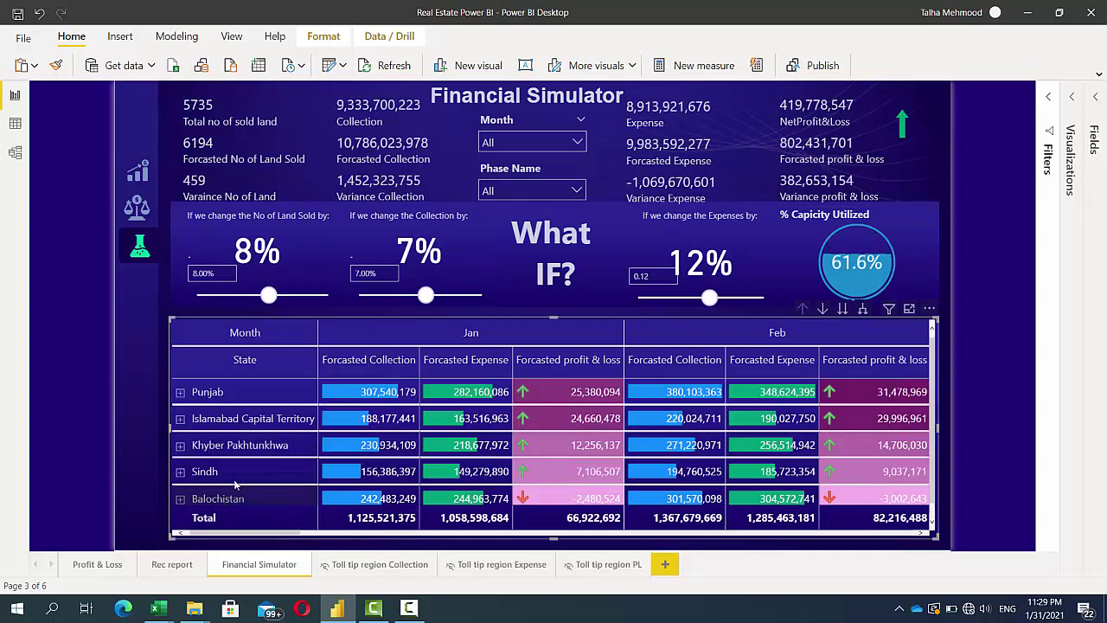
click(244, 425)
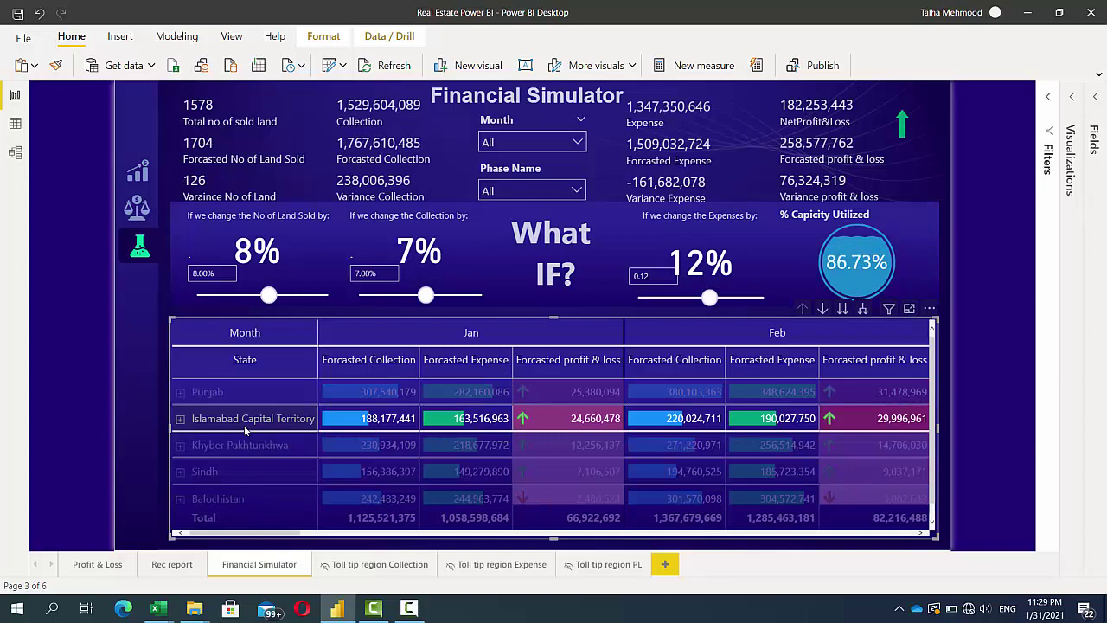
click(244, 425)
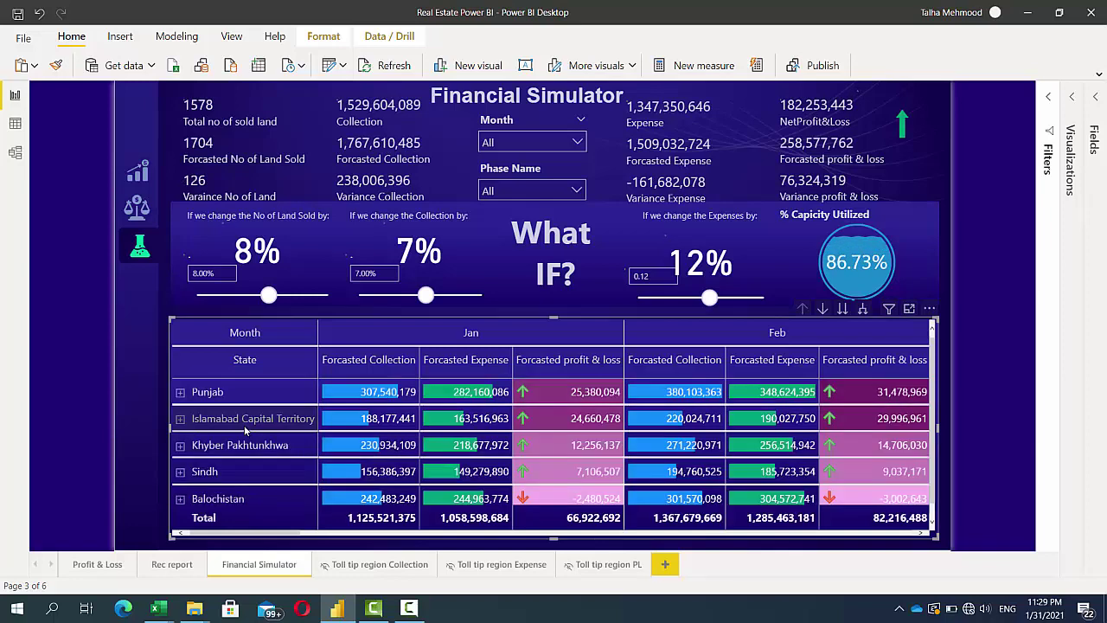
Expand the forecast table to phase level and cross-filter the simulator by Punjab's Phase 07 and Phase 02 rows in turn
click(862, 310)
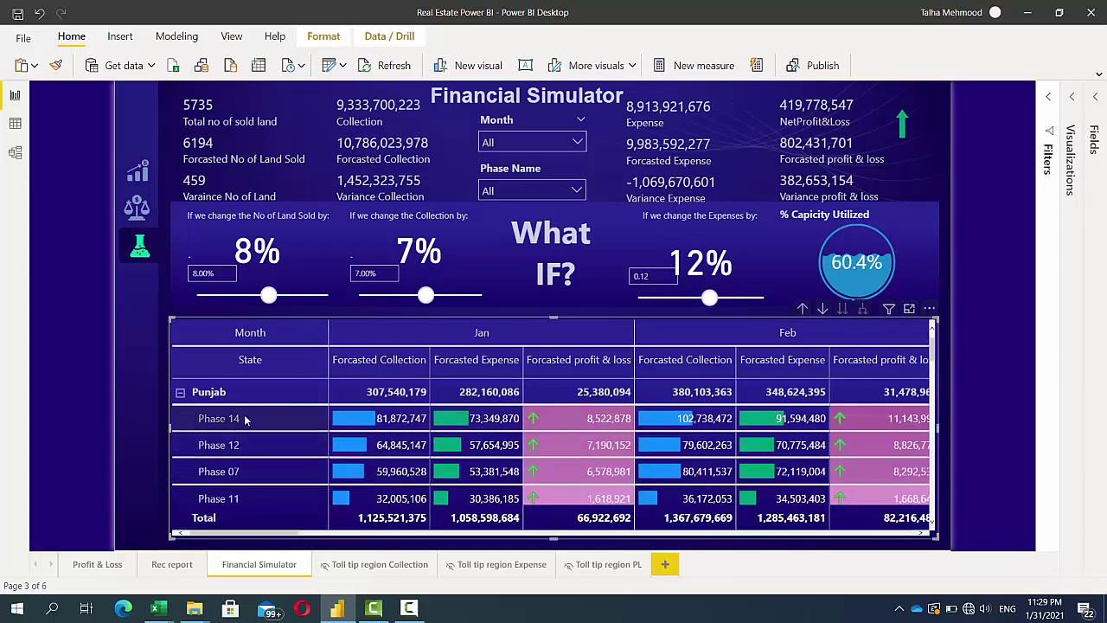
click(257, 471)
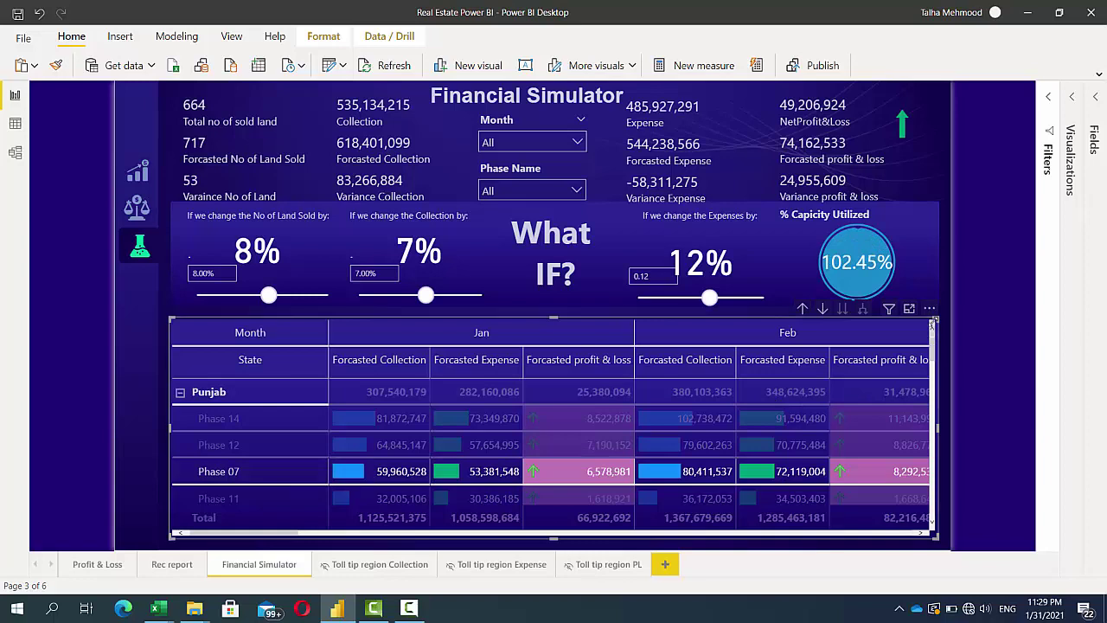
drag(935, 343, 940, 396)
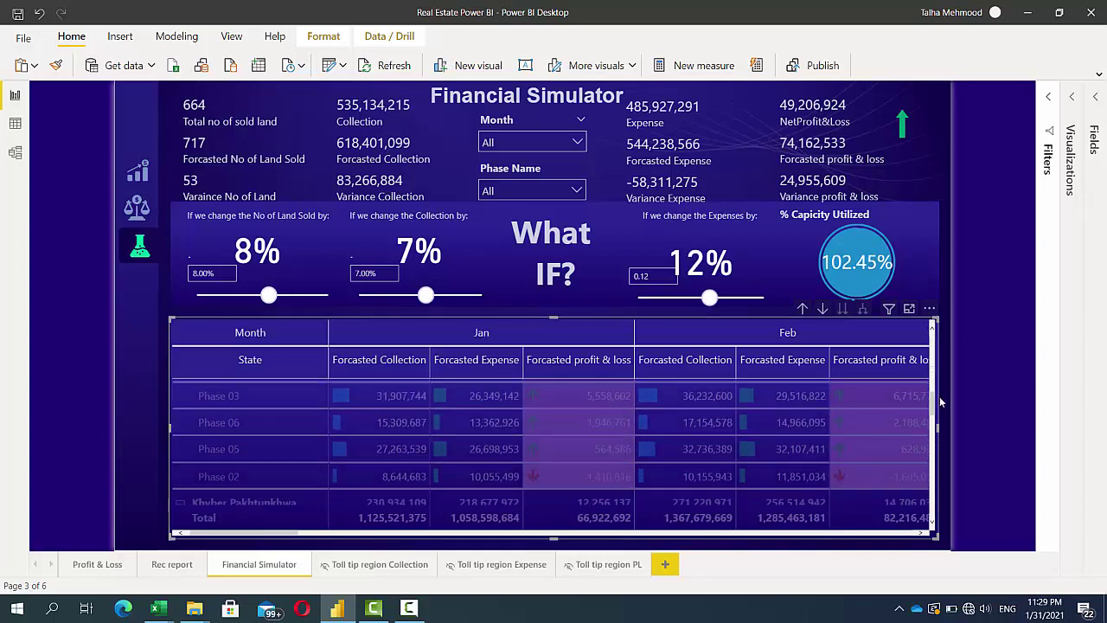
click(252, 476)
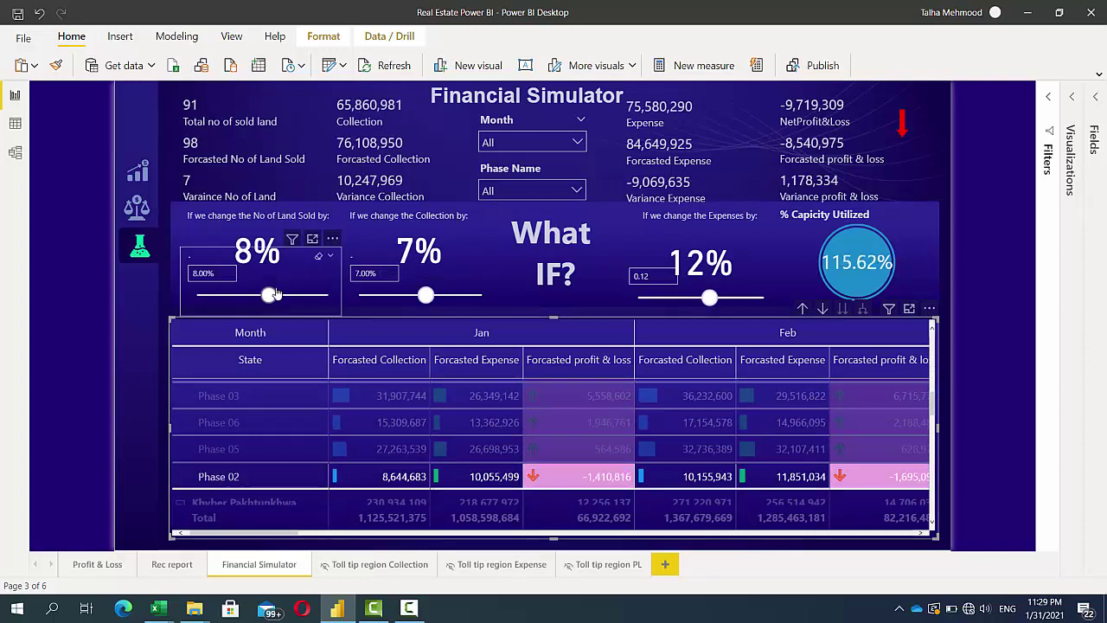
Lower the what-if change in land sold to 5% and on to 1%, and cross-filter the simulator by Phase 05
drag(270, 295, 268, 295)
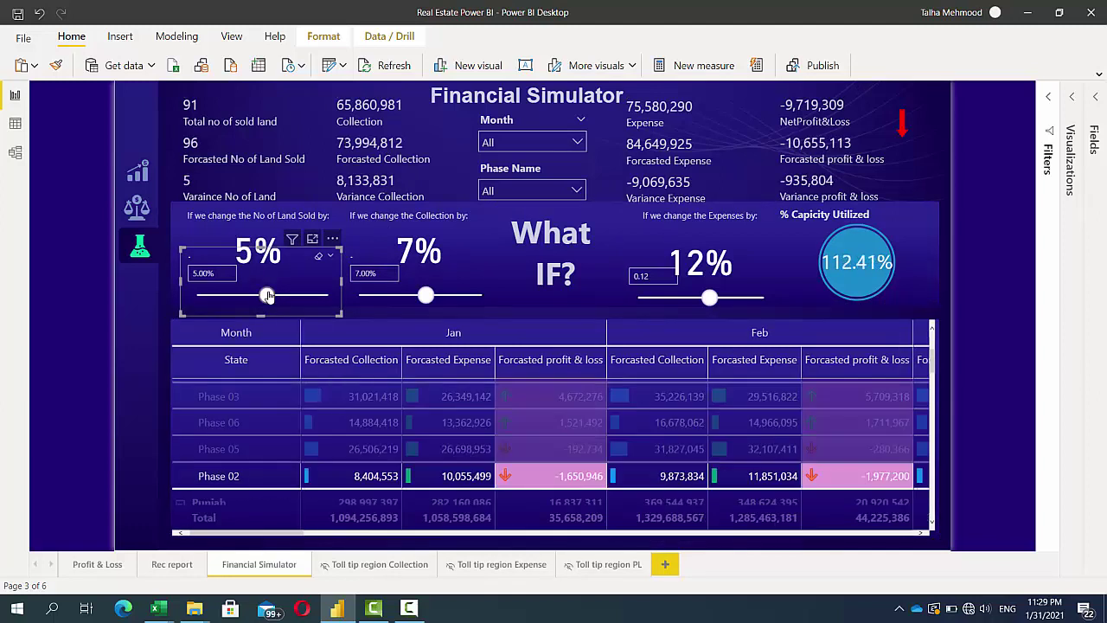
drag(268, 295, 266, 296)
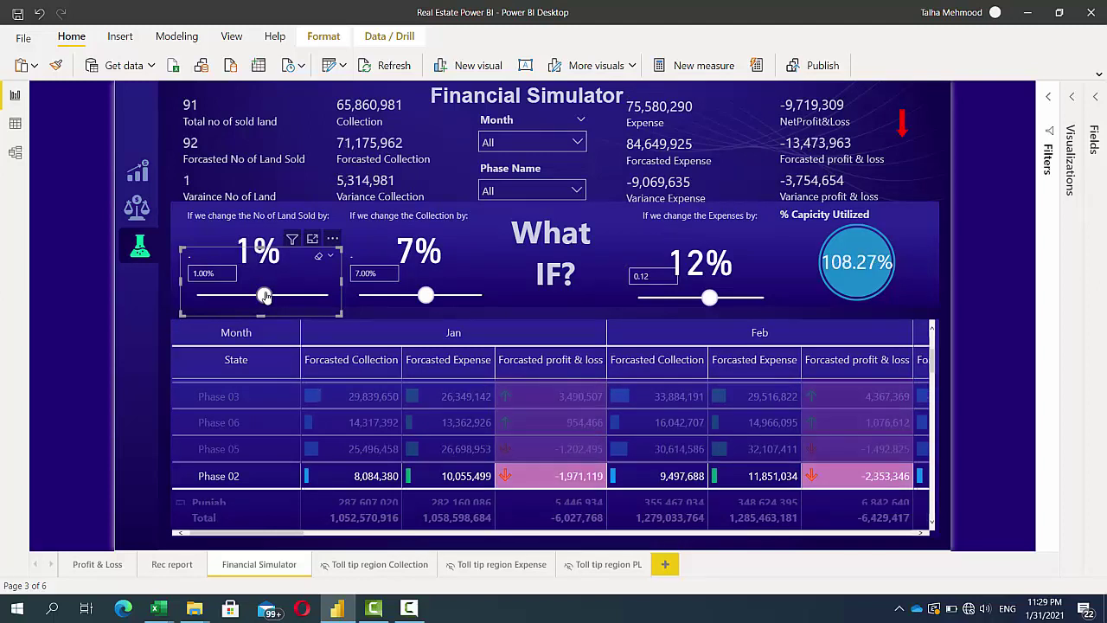
click(226, 448)
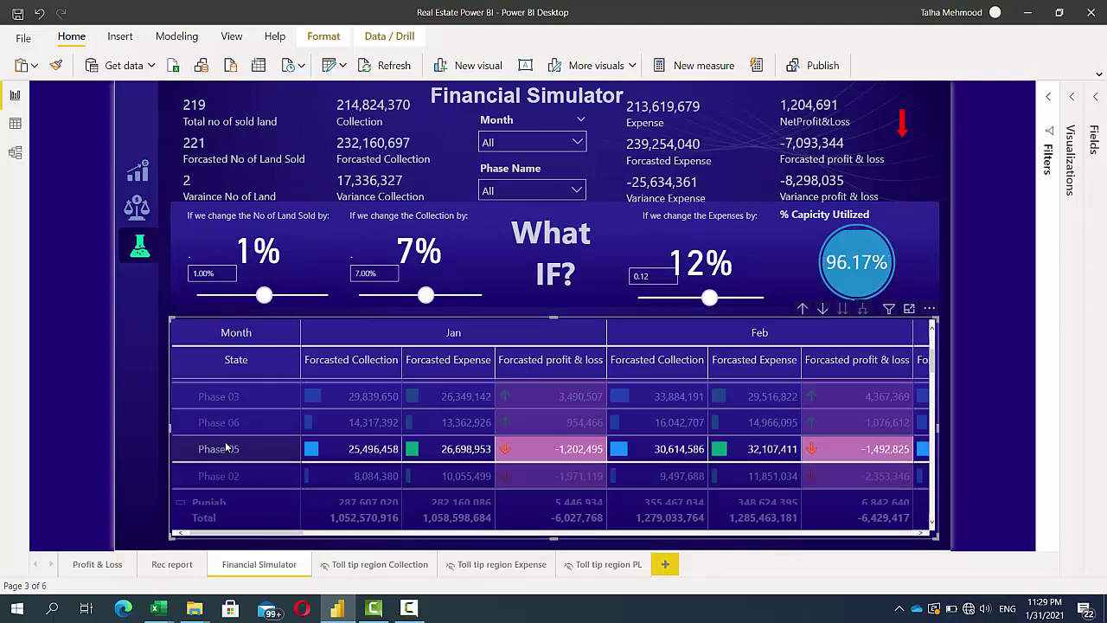
Return the forecast table to state level with no row selected, and set the what-if change in land sold to 5%
click(805, 310)
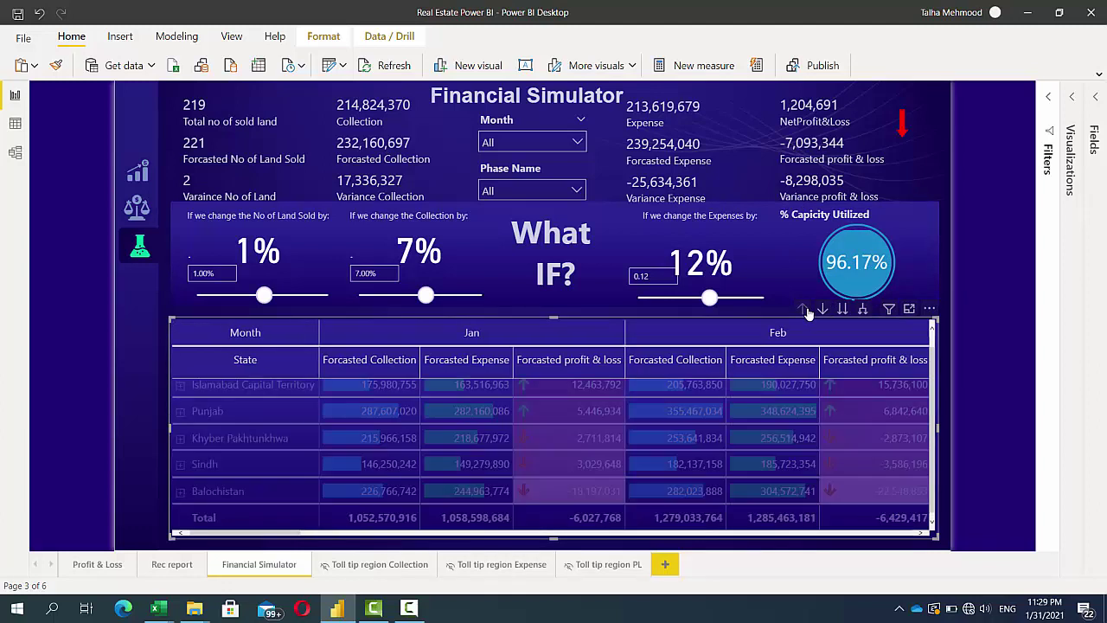
click(260, 394)
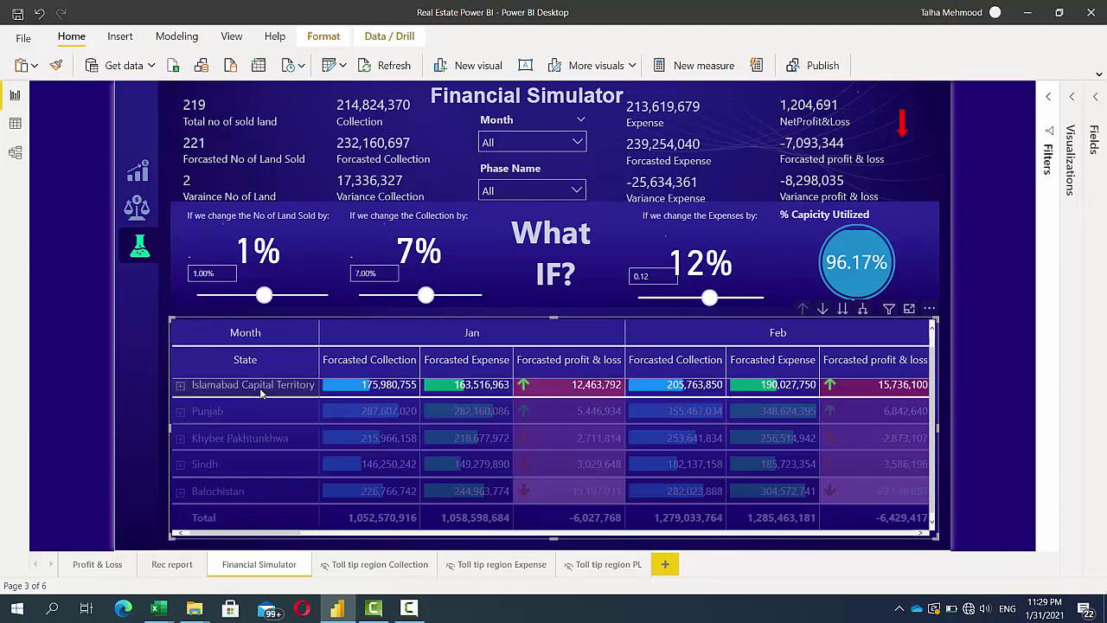
click(259, 394)
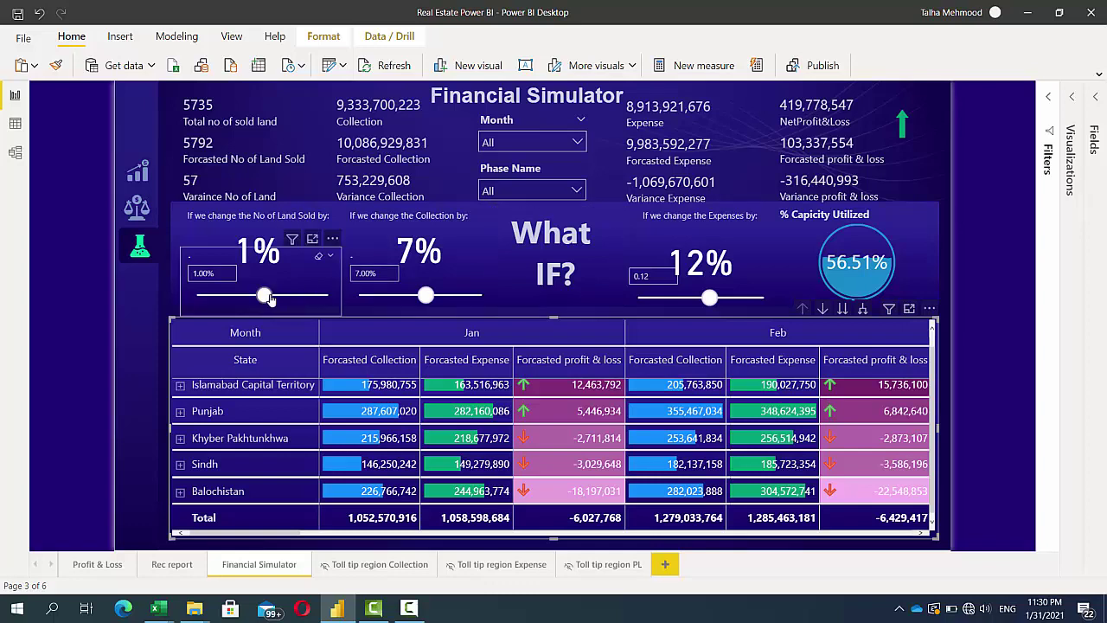
drag(267, 296, 268, 297)
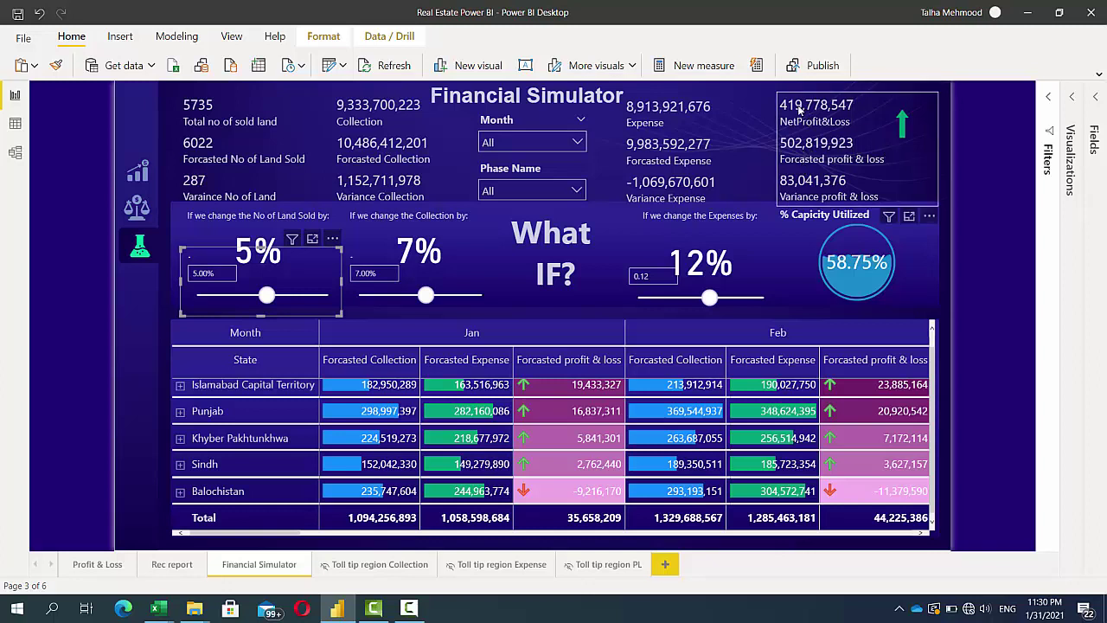
Test a what-if expense change of 15% in the Financial Simulator, and set it back to 12%
click(712, 299)
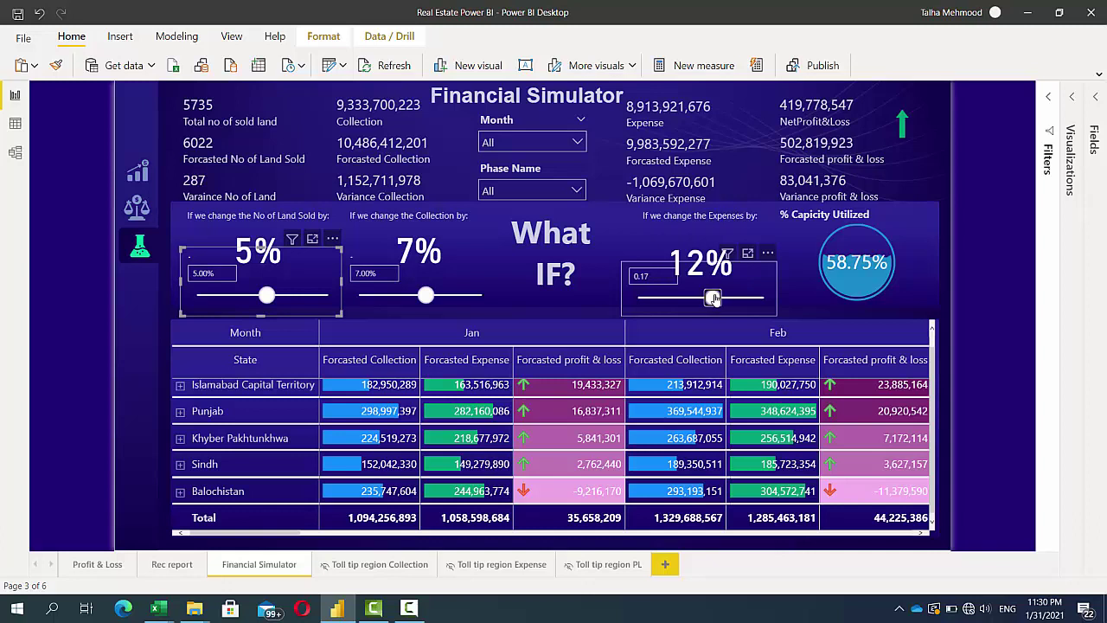
drag(713, 298, 711, 297)
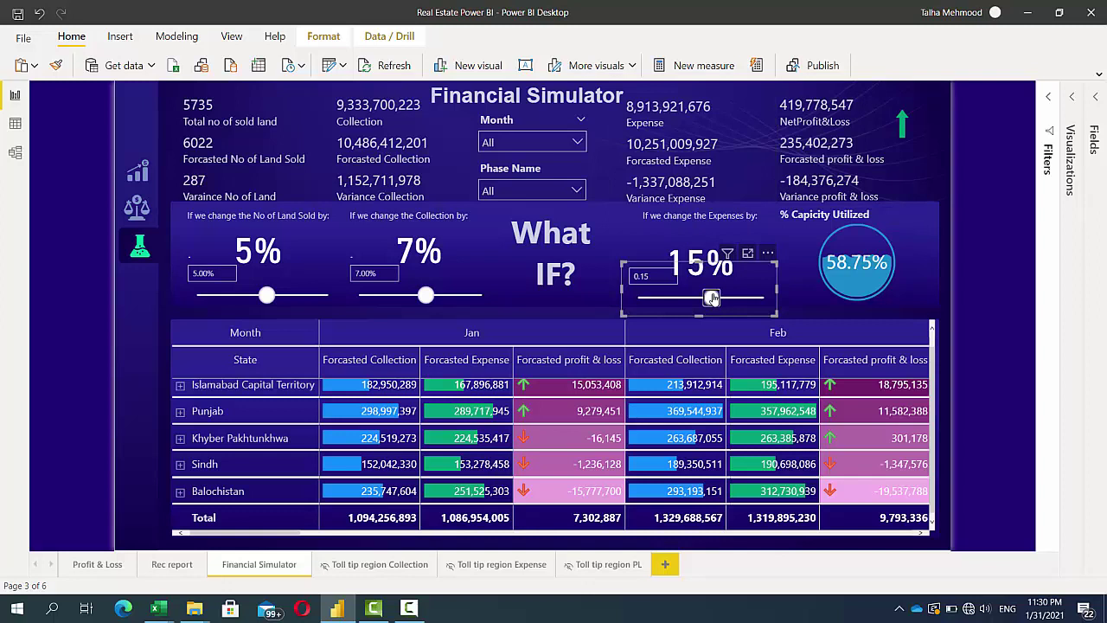
drag(711, 298, 710, 299)
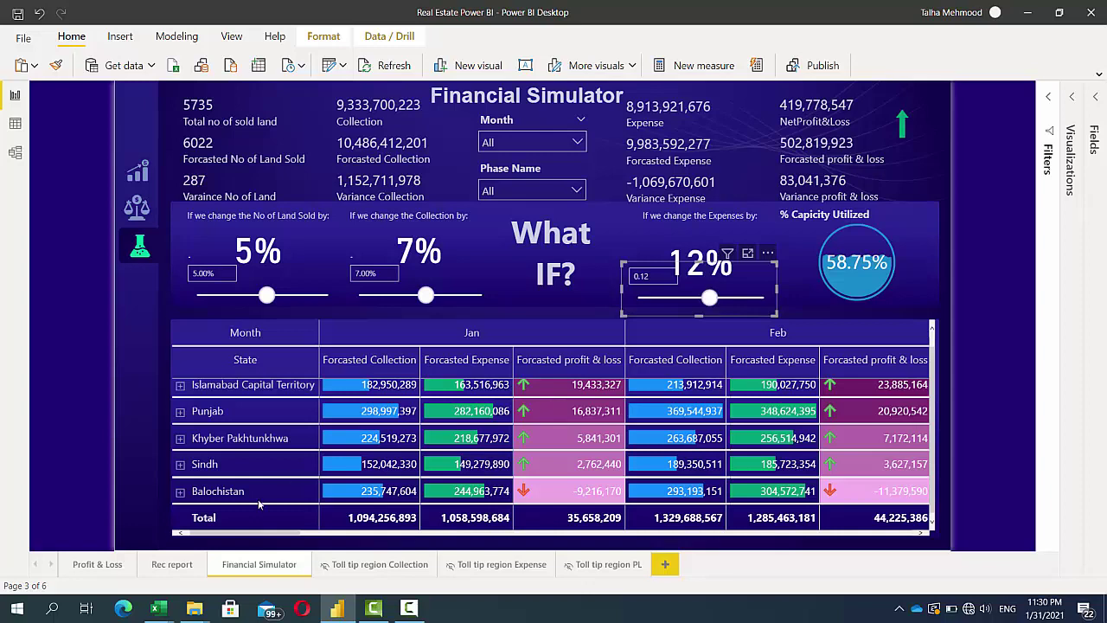
Switch to Excel and examine the columns of the Expenses source workbook, with a brief look at the Land Holder Name workbook
mouse_move(155, 614)
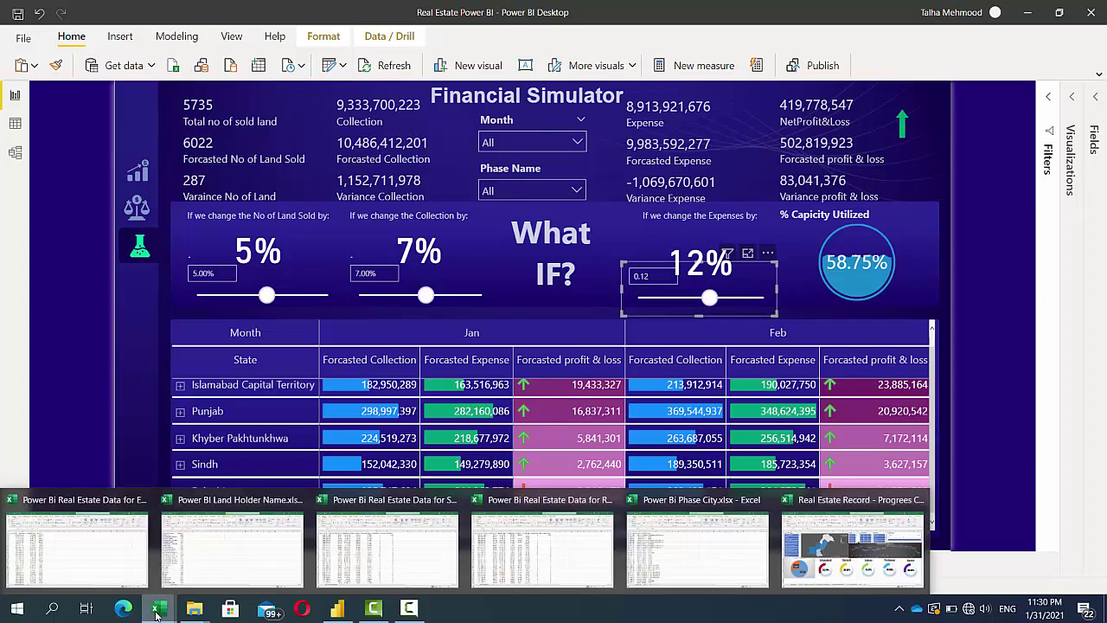
click(97, 574)
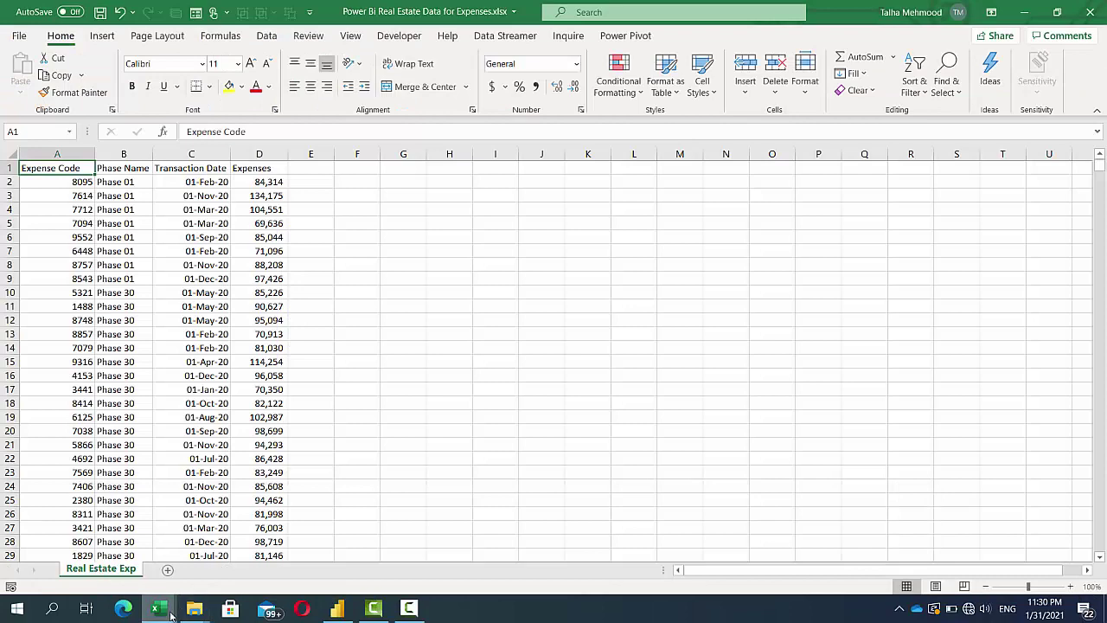
mouse_move(171, 613)
click(206, 561)
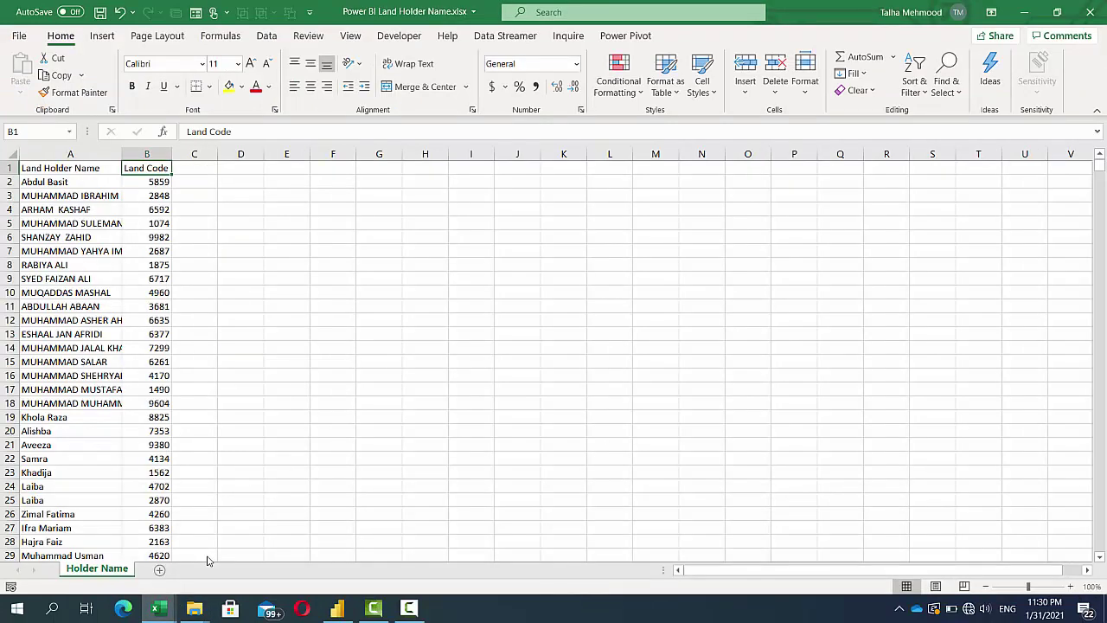
mouse_move(159, 610)
click(127, 576)
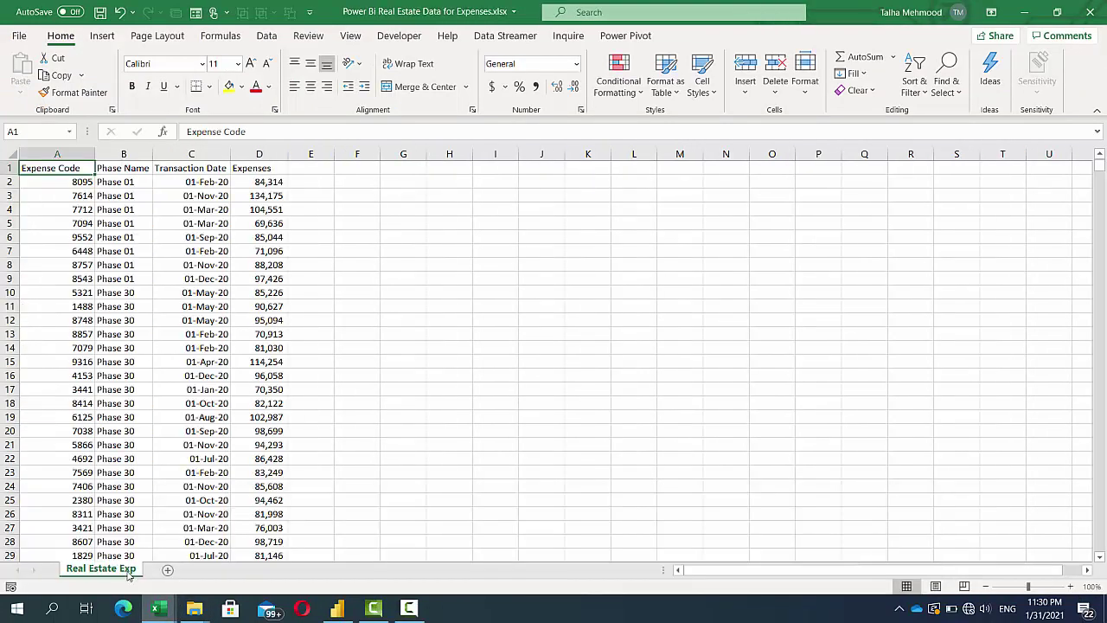
key(Right)
key(Right)
key(Right)
key(Right)
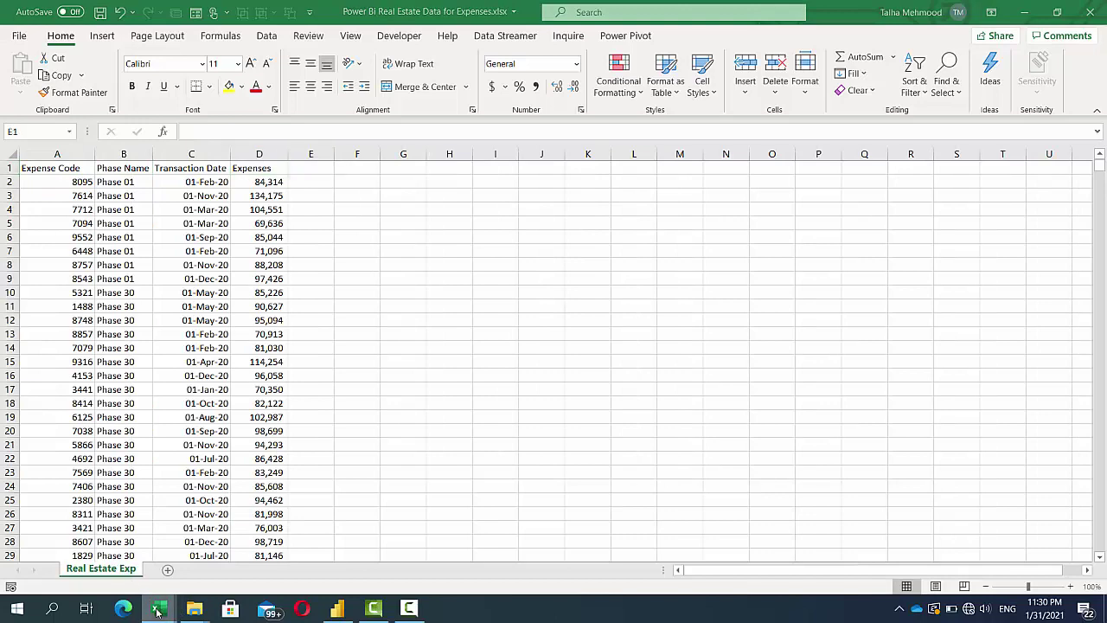
Examine the Land Holder Name and Land Code columns in the Power BI Land Holder Name workbook
mouse_move(156, 611)
click(208, 558)
key(Left)
key(Down)
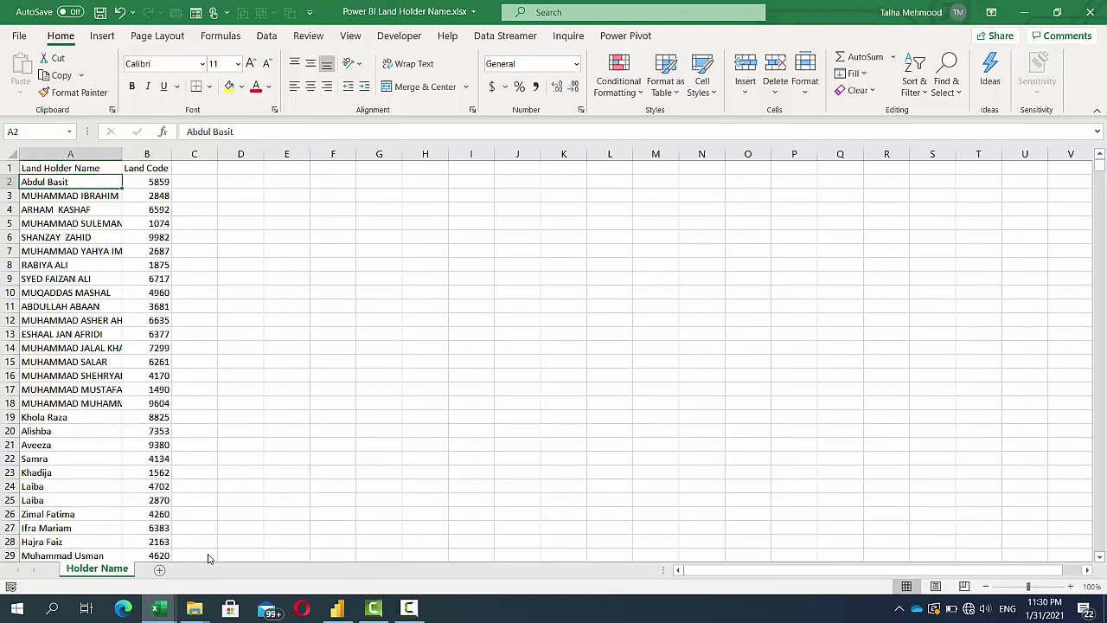
Examine the Power Bi Real Estate Data for Standard workbook, moving across row 8 to the Standard Total Bill column
mouse_move(159, 610)
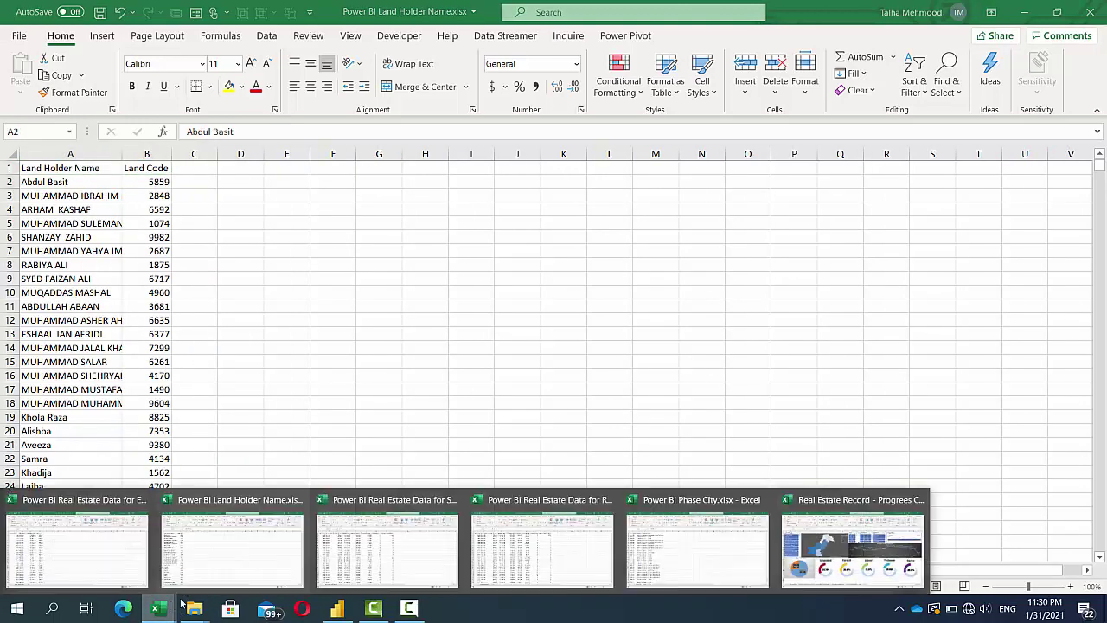
click(367, 563)
key(Right)
key(Right)
key(Right)
key(Right)
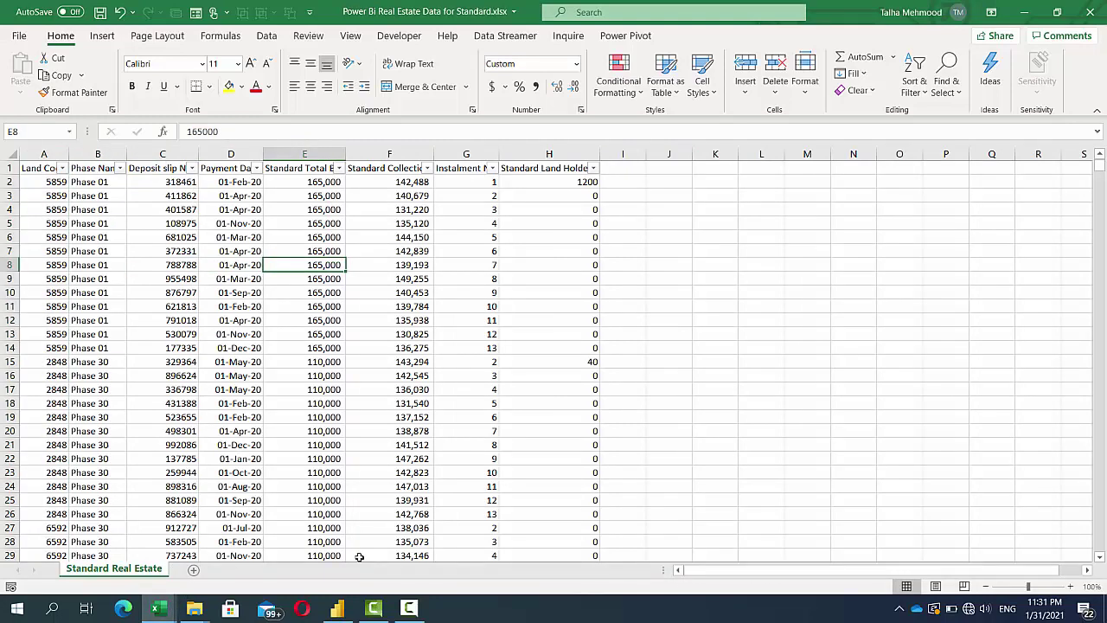
Examine the Total Receivable and Collection columns in the Power Bi Real Estate Data for Receivables workbook
mouse_move(169, 613)
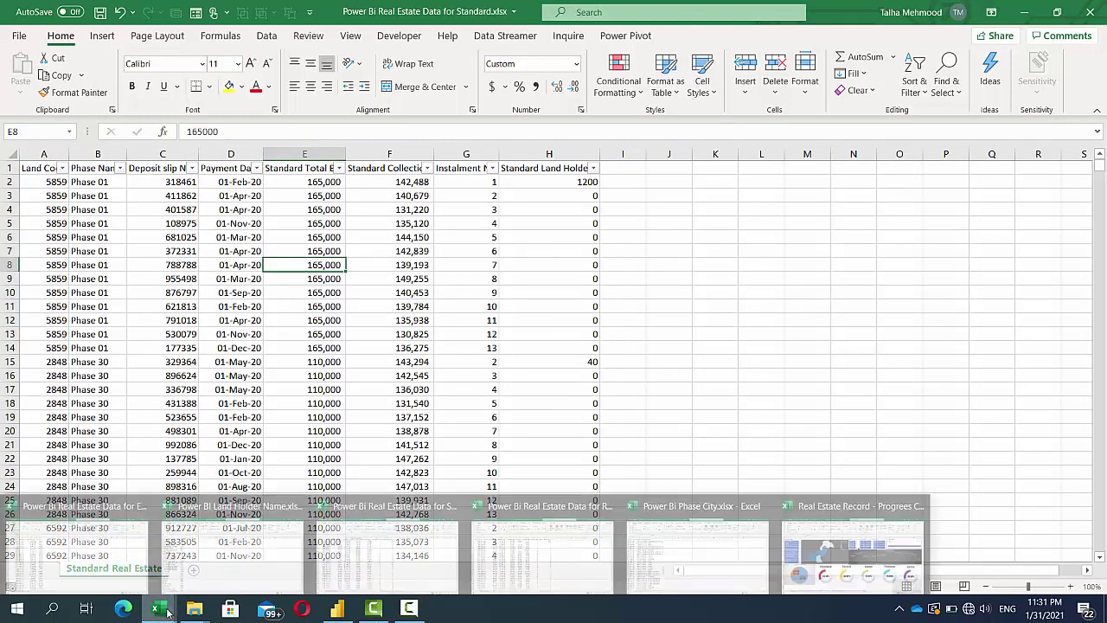
click(571, 551)
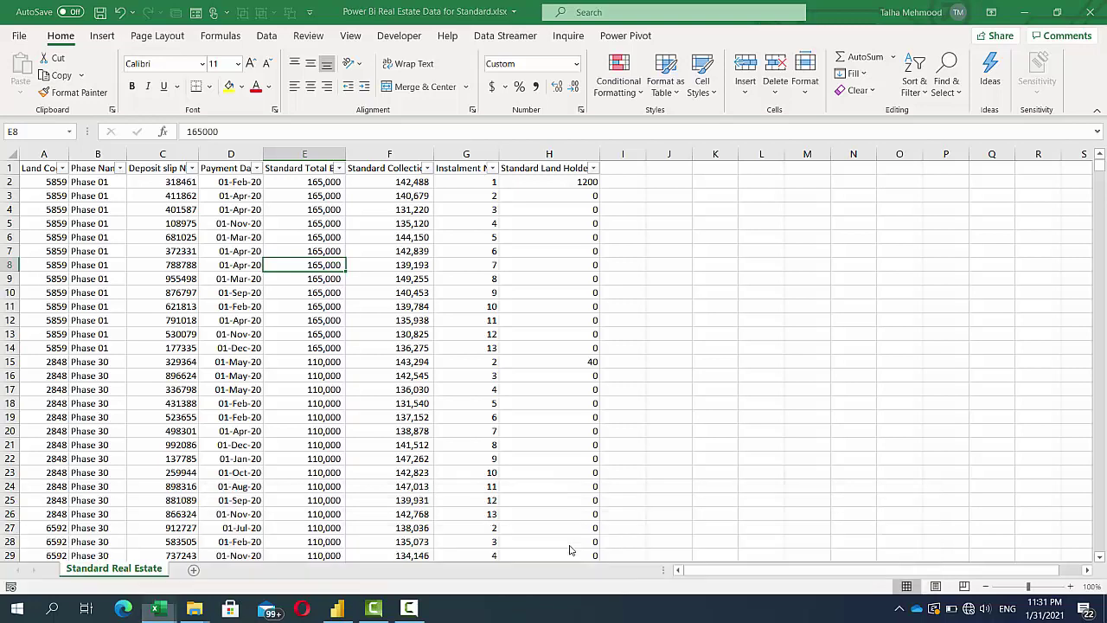
key(Left)
key(Left)
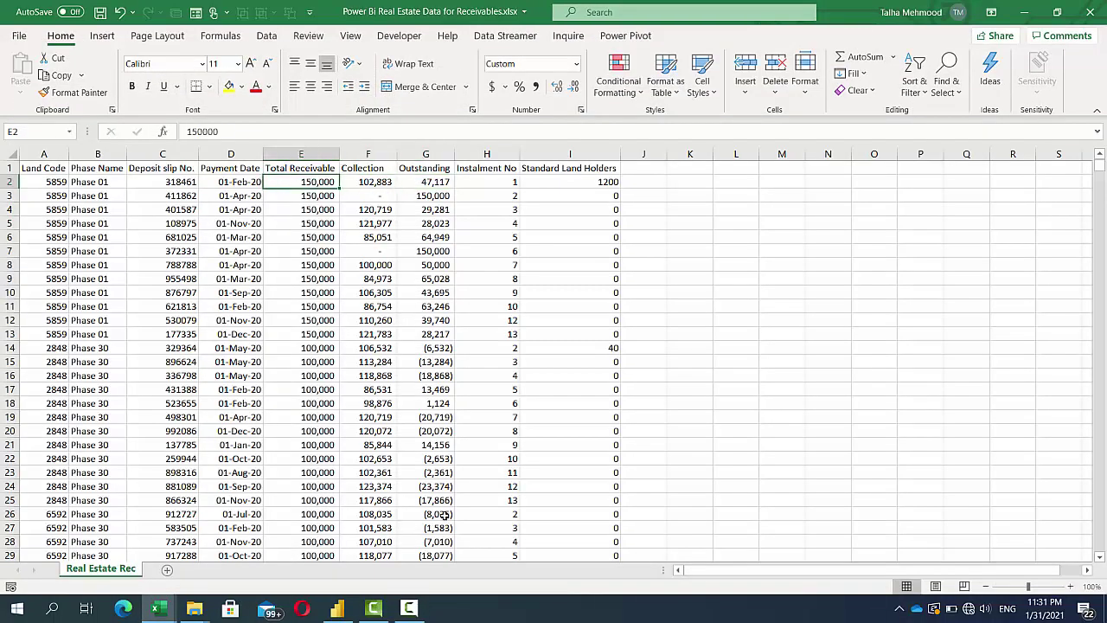
key(Right)
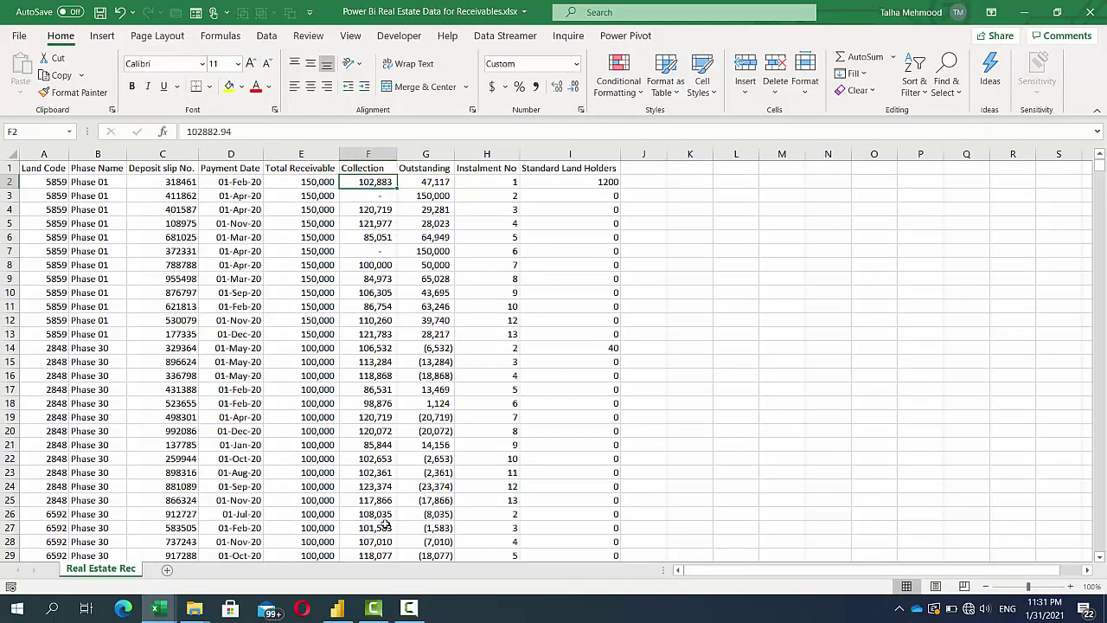
Examine the phase, country, city and state columns on the Phase City sheet of the Power Bi Phase City workbook
click(164, 610)
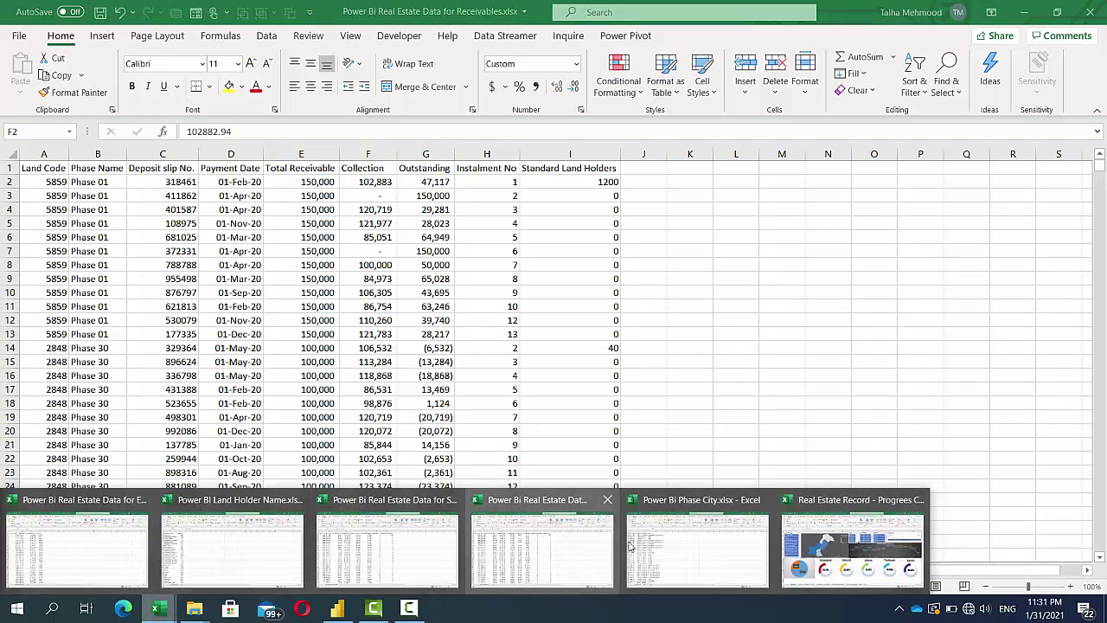
click(675, 542)
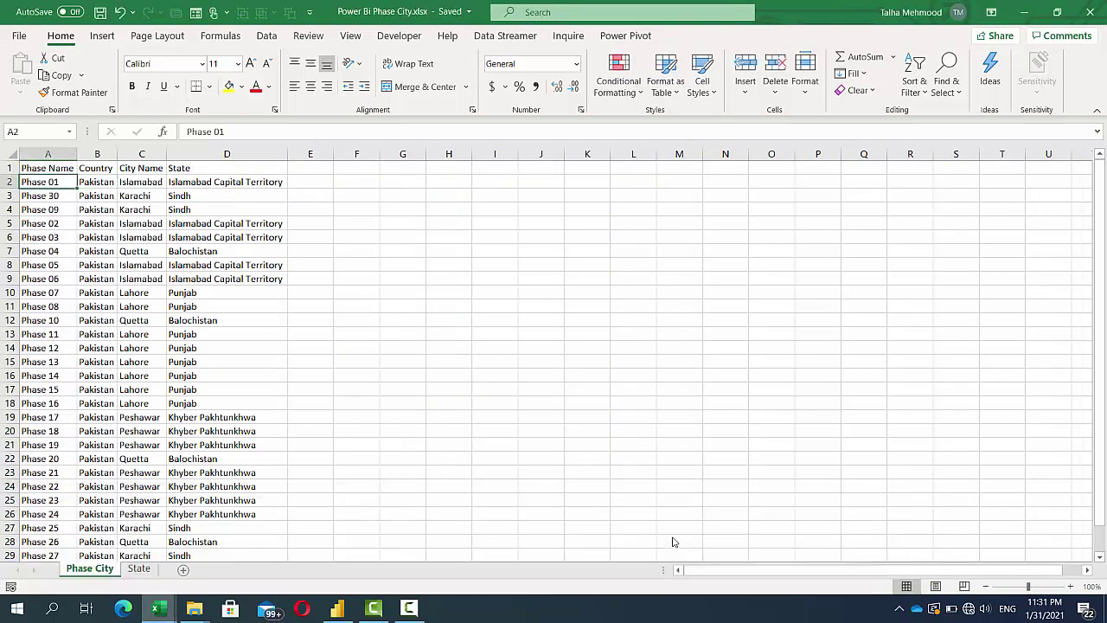
key(Right)
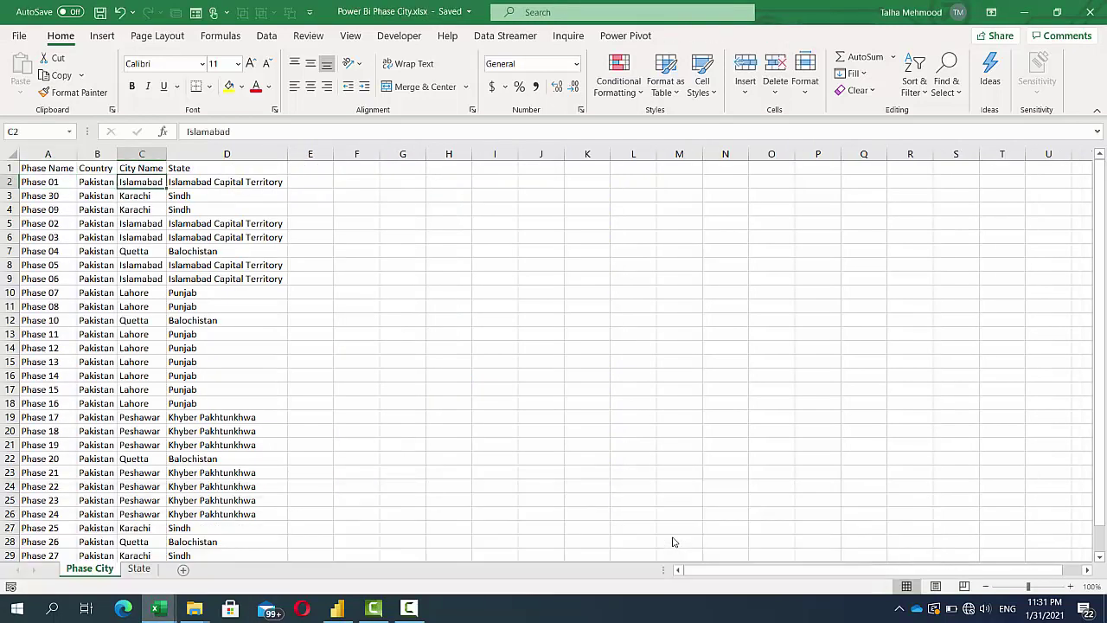
key(Right)
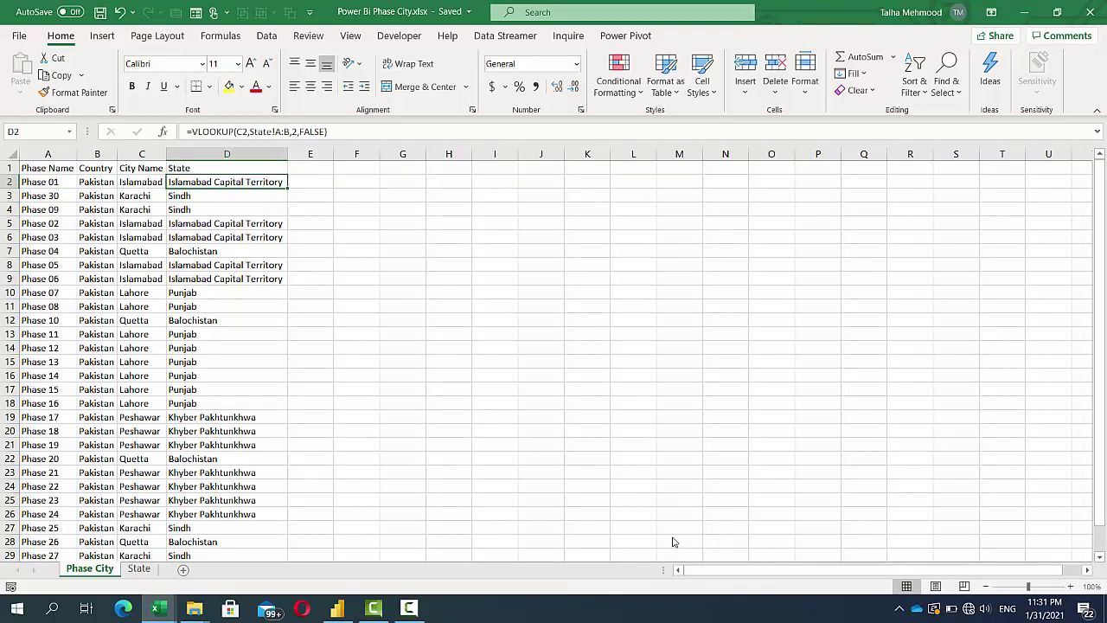
Switch to Power BI Desktop and display the data model's table relationships with the Properties and Fields panes collapsed
click(336, 608)
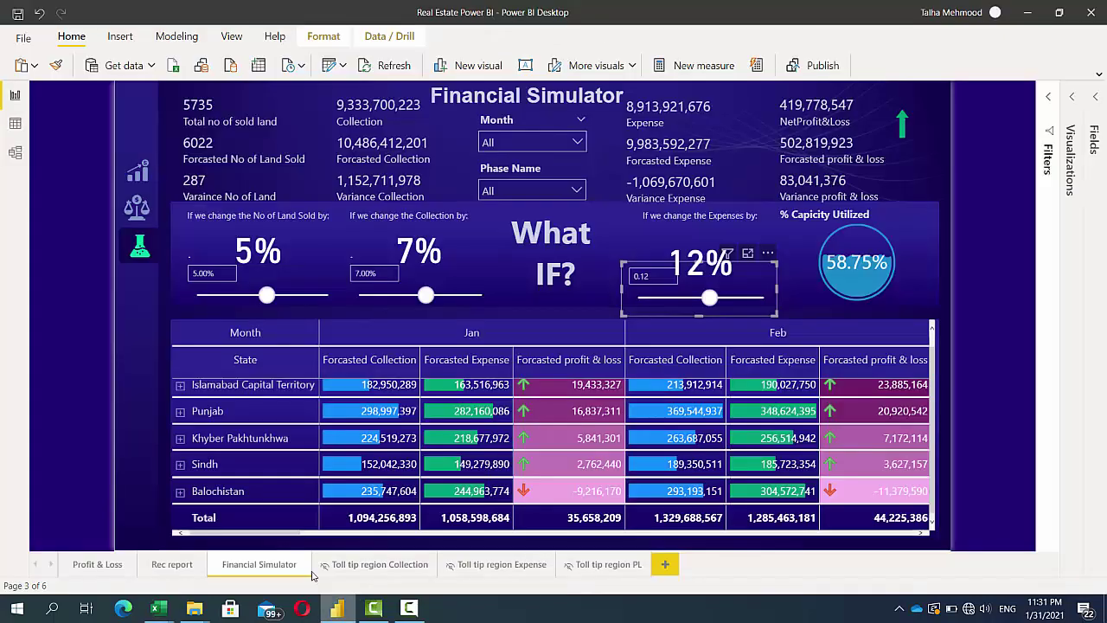
click(16, 156)
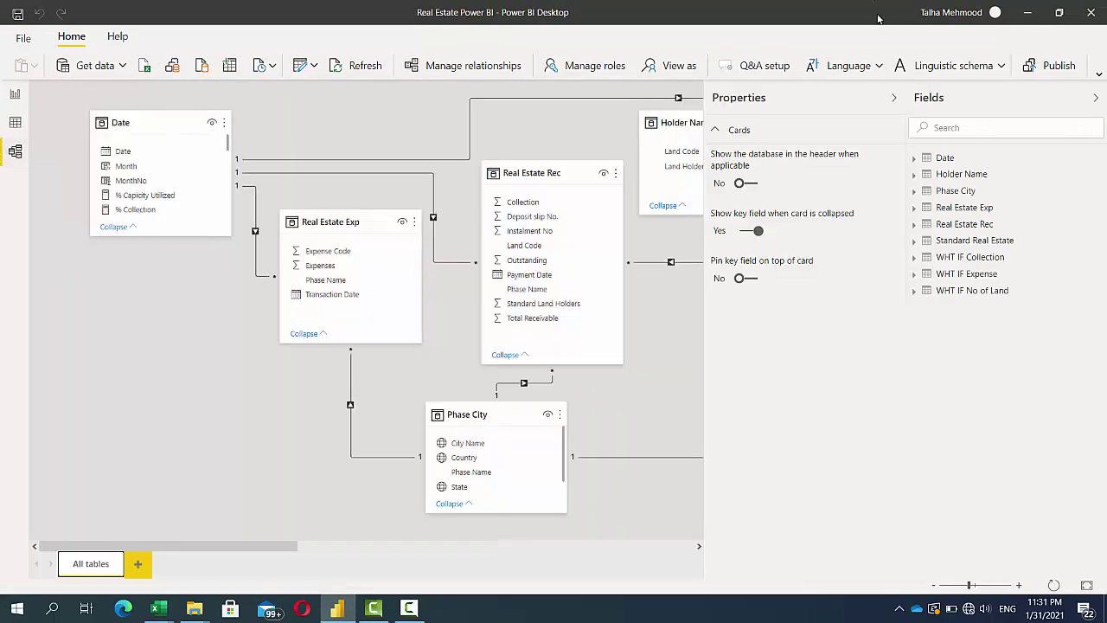
click(895, 97)
click(1095, 100)
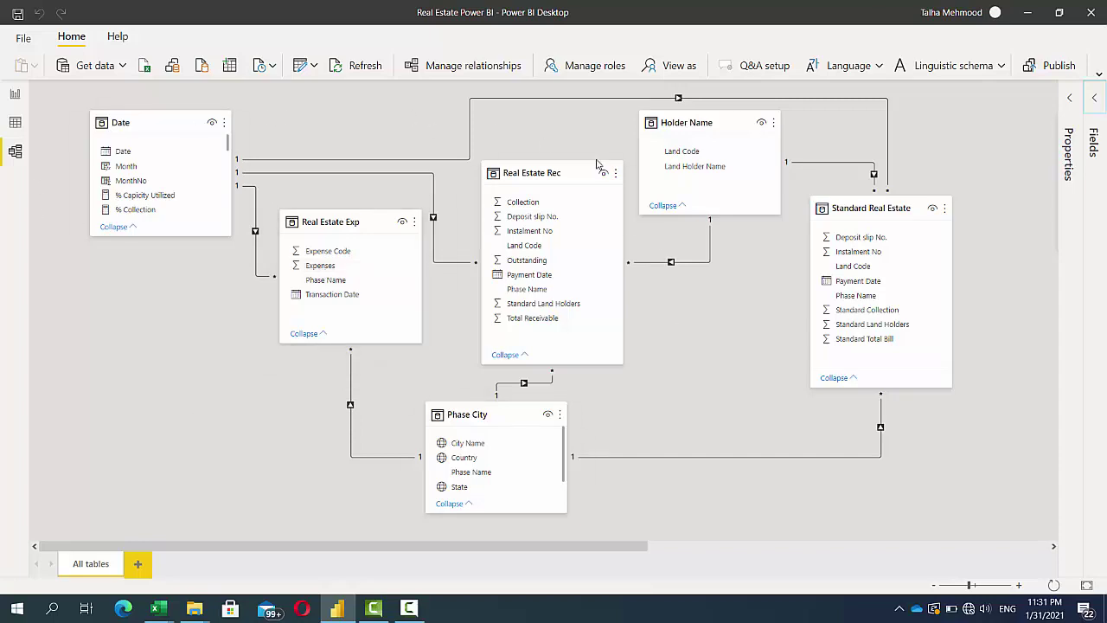
Return to the report to review the Net Profit Margin Analysis 2020 page, and reopen the Financial Simulator page
click(14, 94)
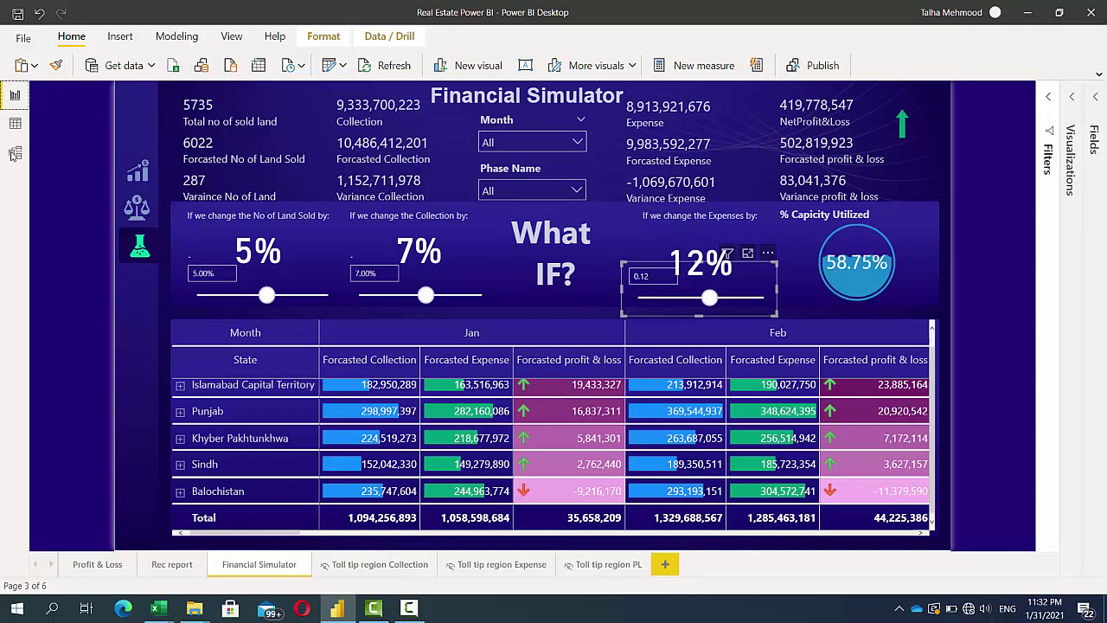
click(148, 179)
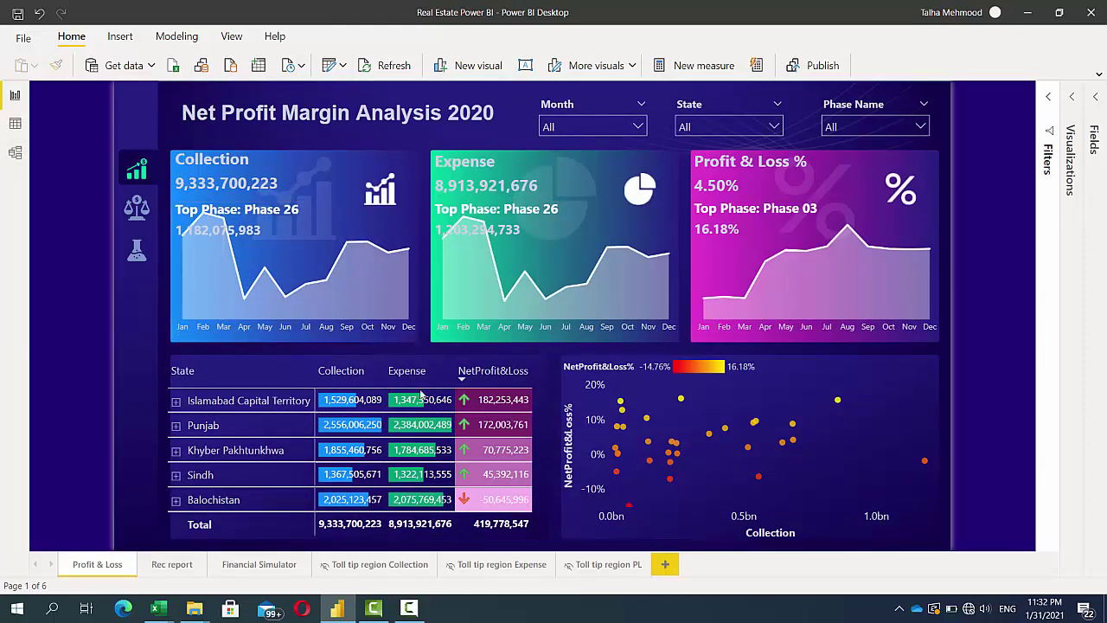
click(138, 251)
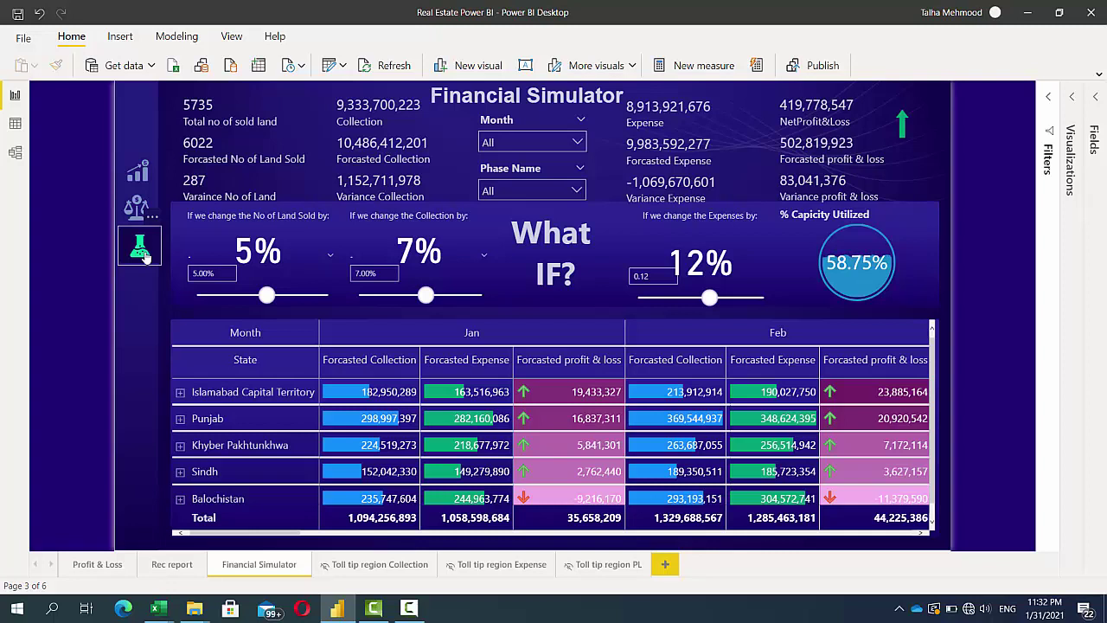
Check February 2021 in the system calendar and close it
click(1047, 608)
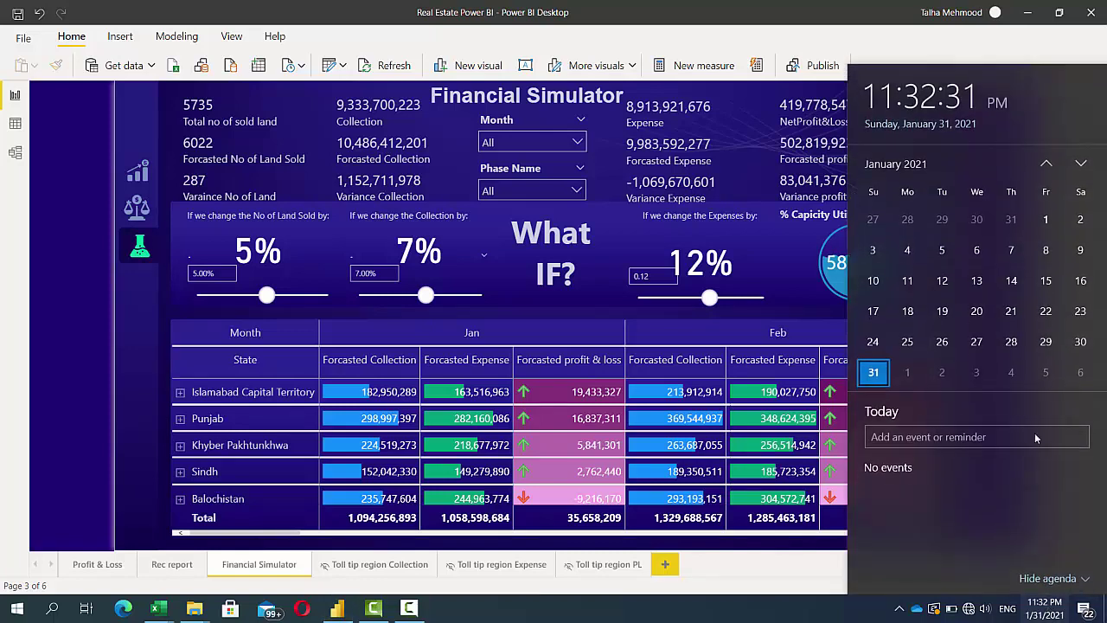
click(1083, 167)
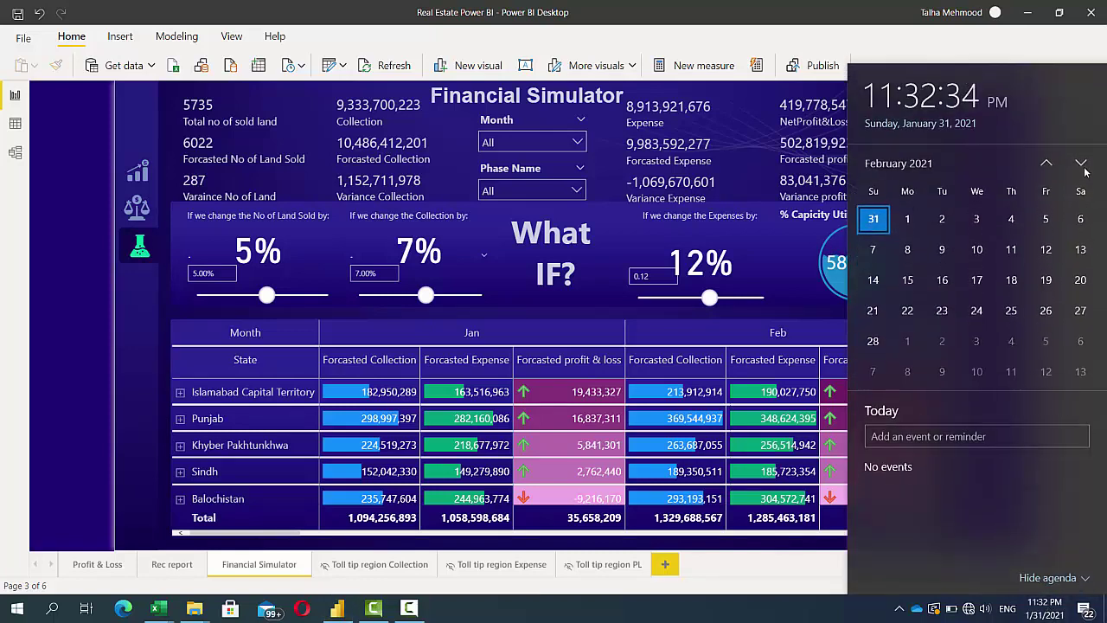
click(163, 326)
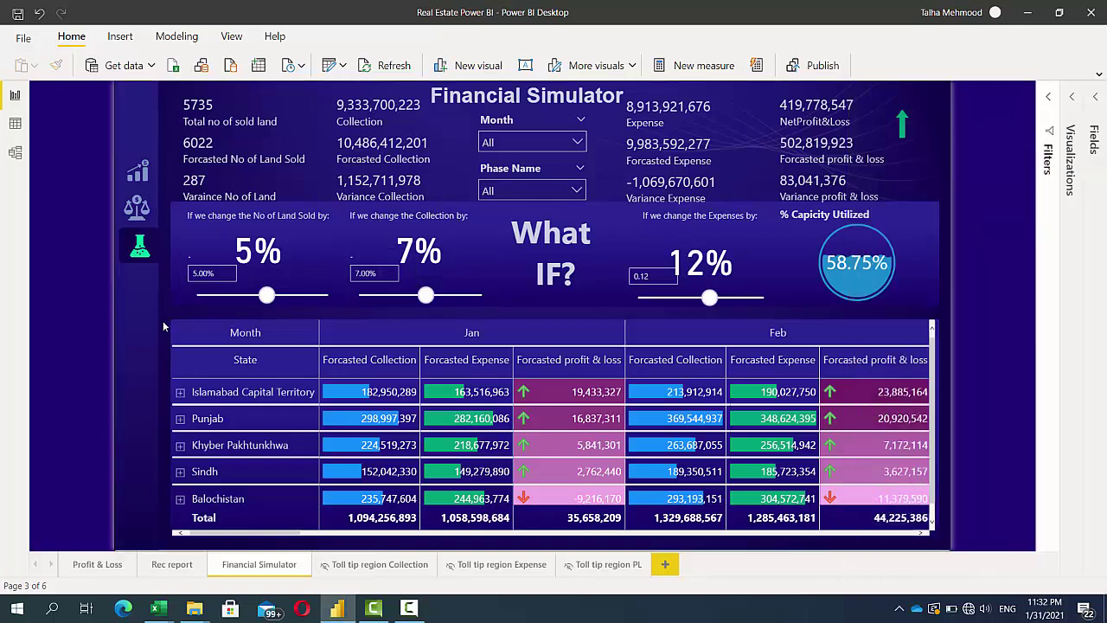